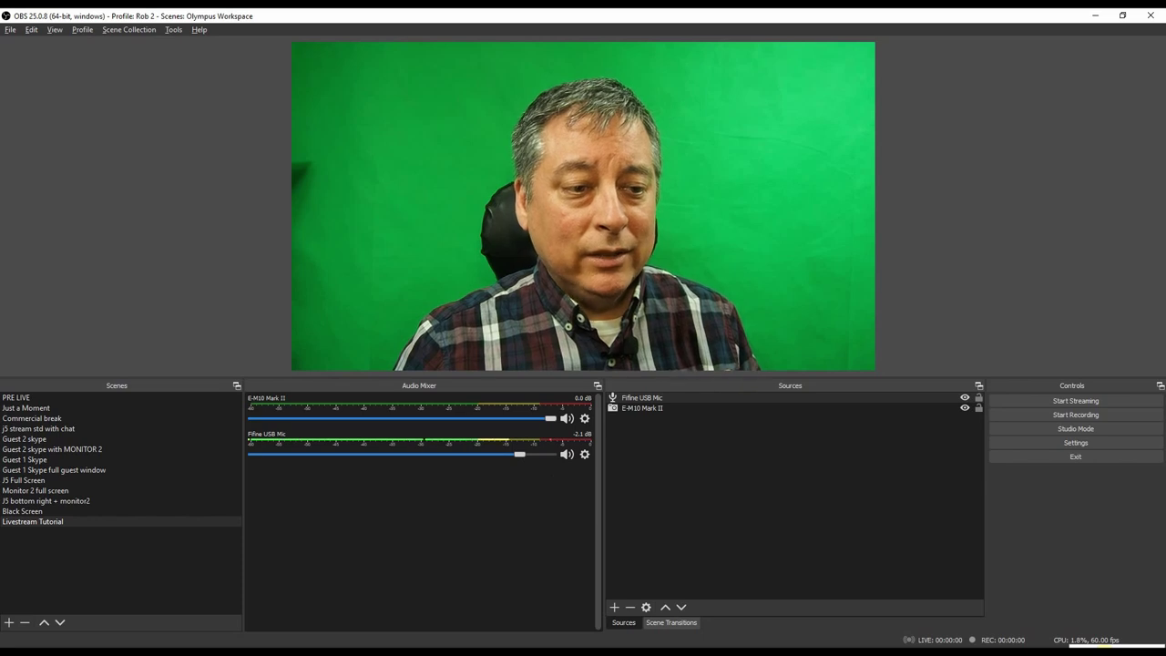
In the Windows Sound settings, set the USB PnP microphone's input volume to 90 and close the settings
right_click(1084, 651)
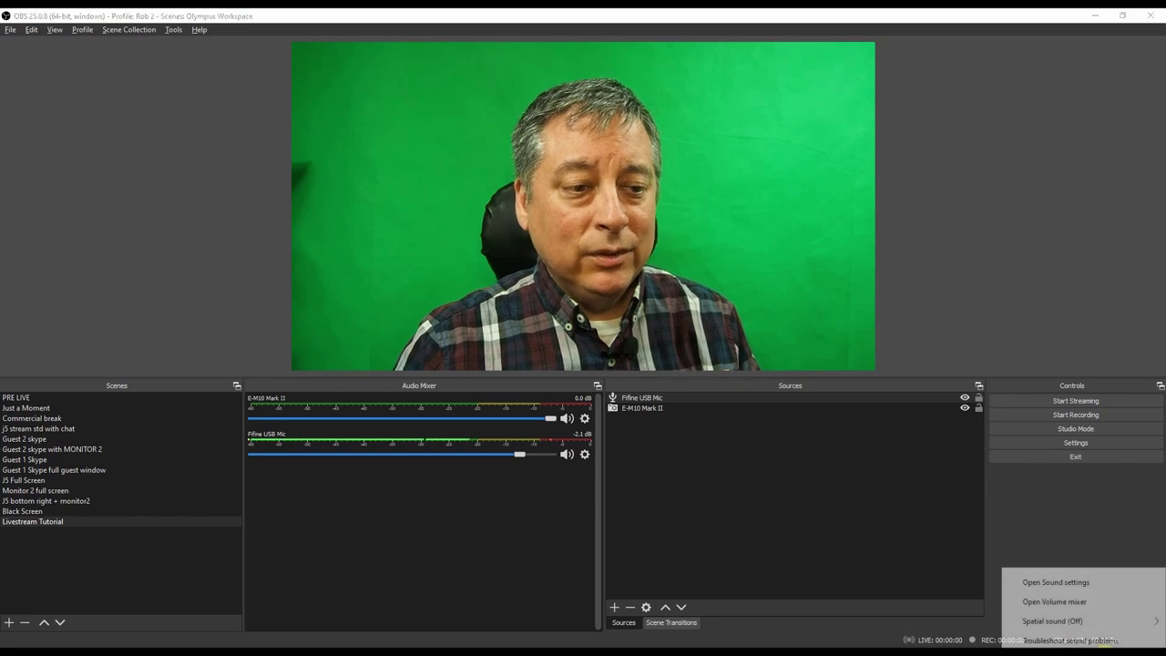
left_click(1082, 582)
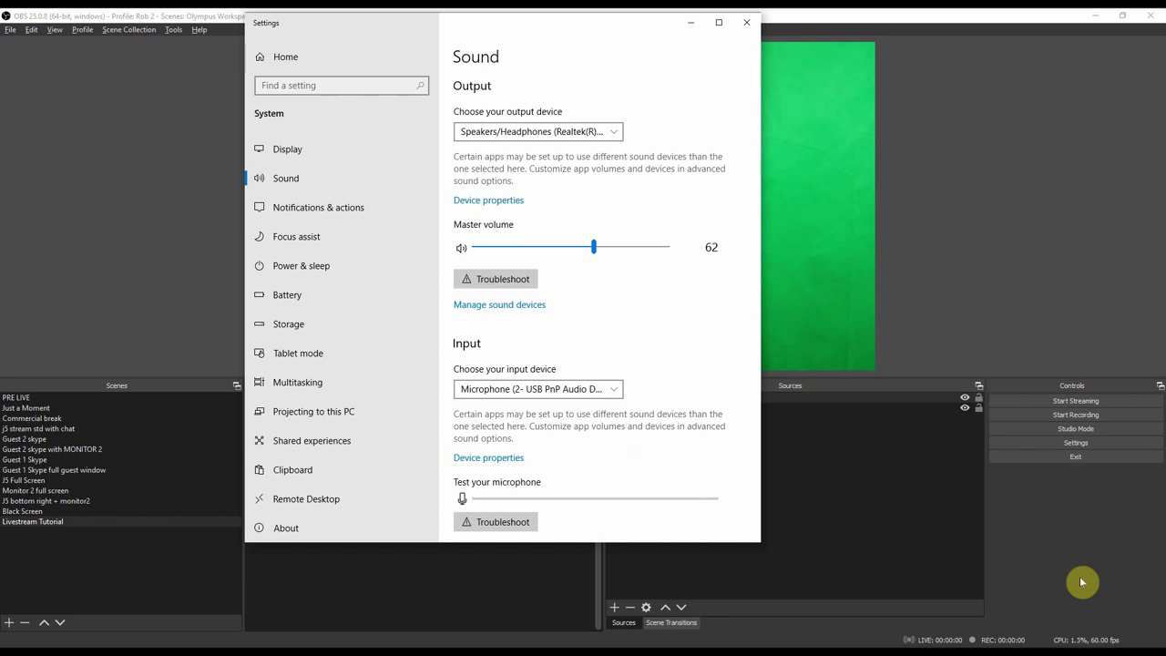
scroll(720, 379, "down", 2)
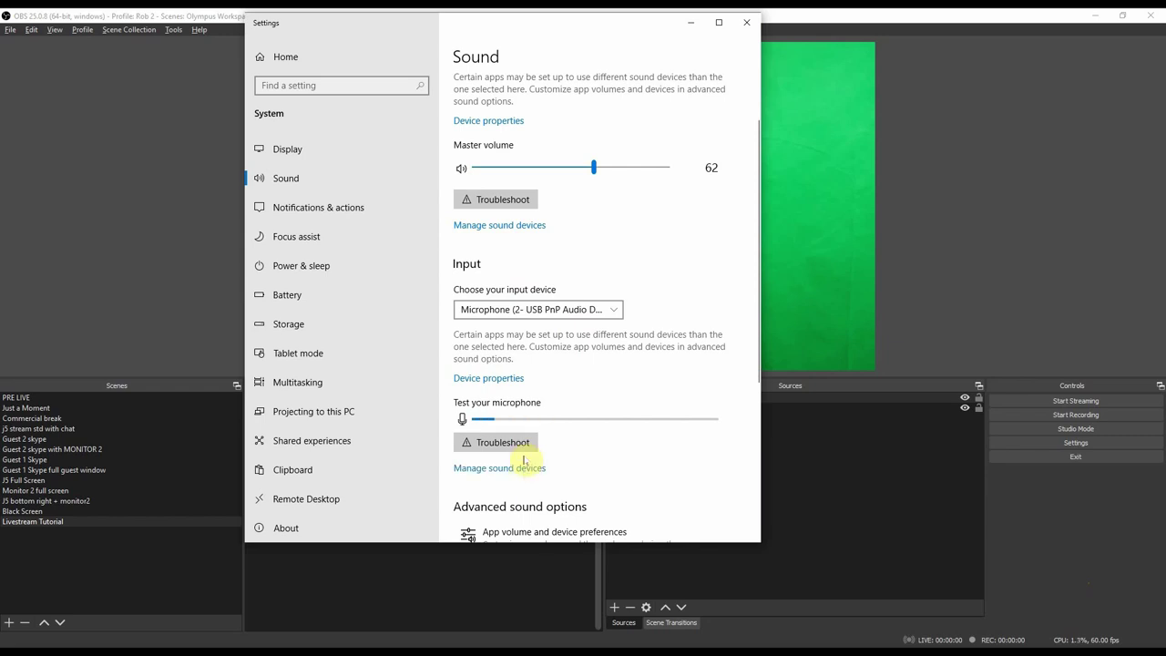
left_click(514, 379)
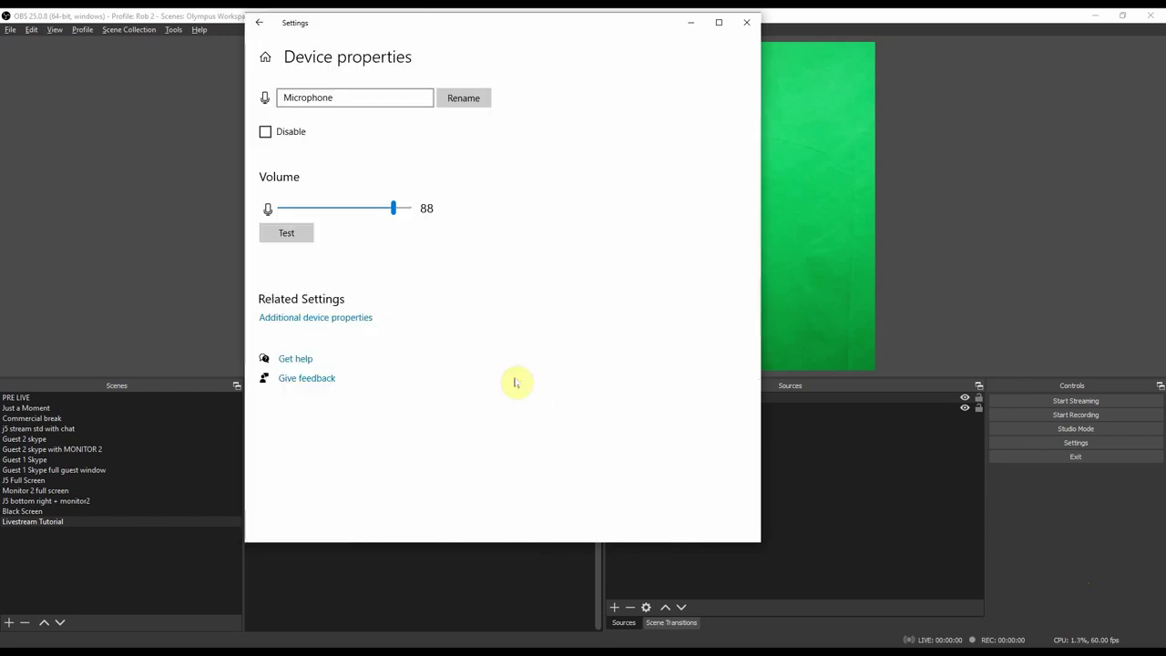
mouse_move(394, 217)
left_mouse_down()
mouse_move(336, 216)
mouse_move(393, 219)
left_mouse_up()
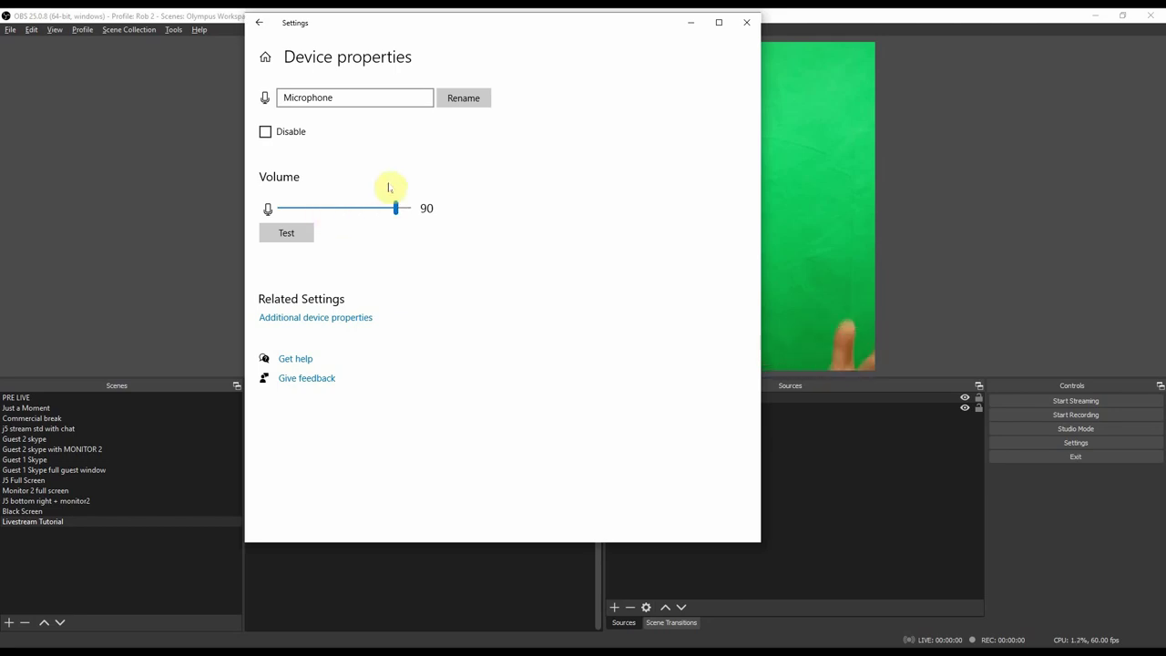
left_click(746, 22)
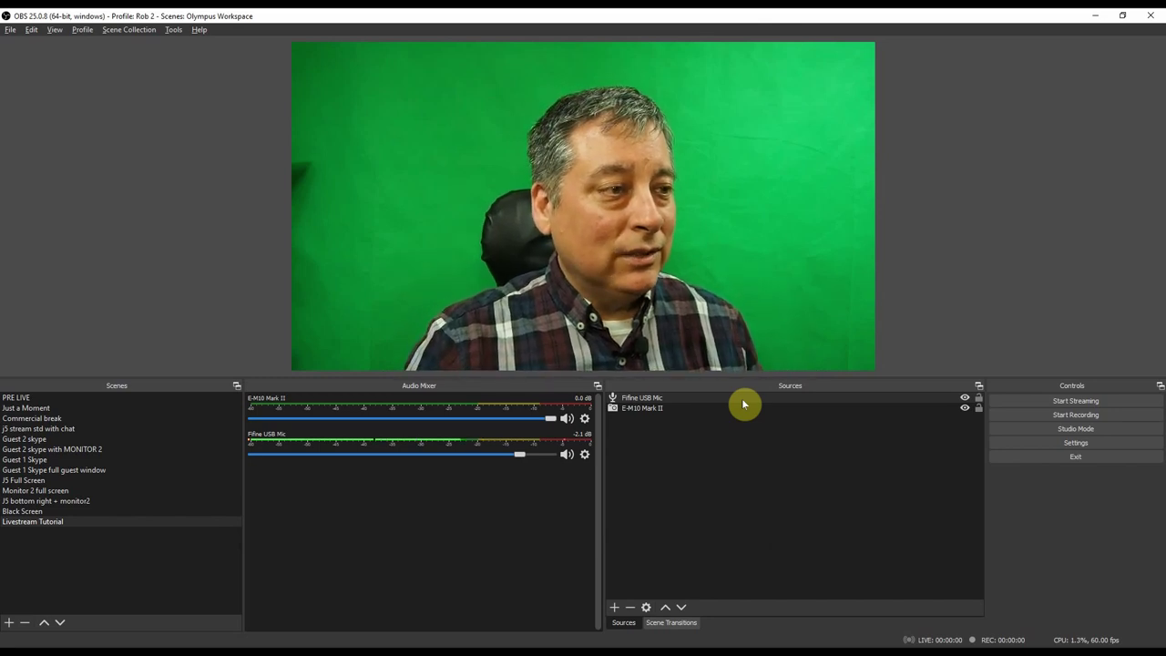
Add a Chroma Key effect filter to the E-M10 Mark II camera source, keeping its default name and green key color
left_click(730, 409)
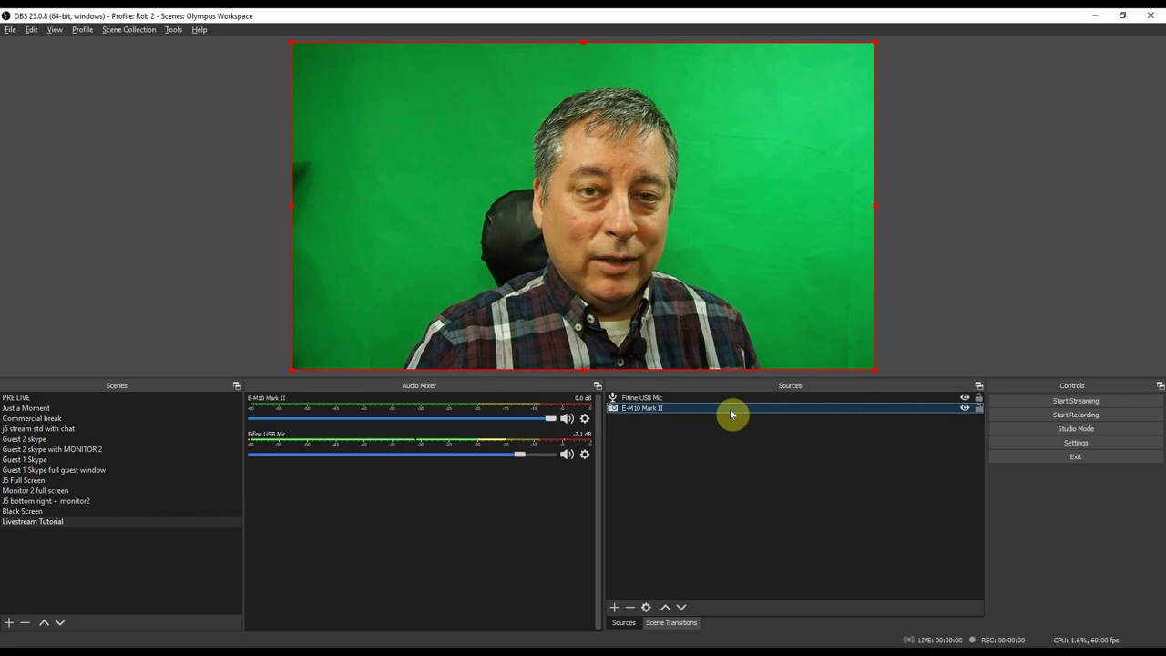
right_click(729, 409)
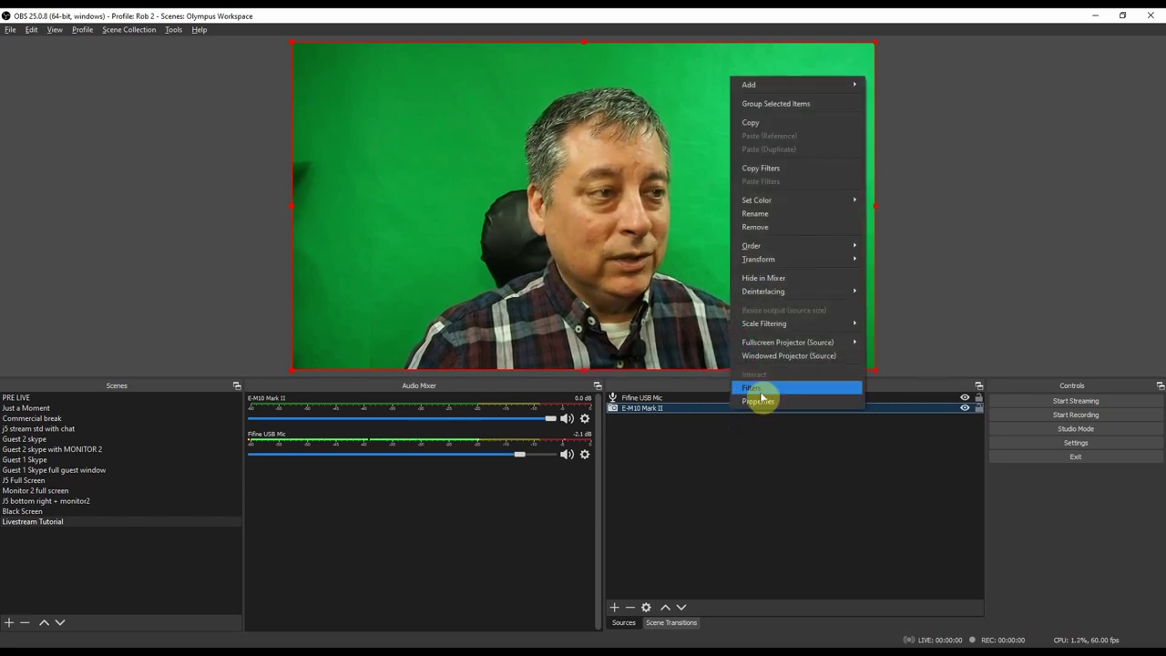
left_click(753, 388)
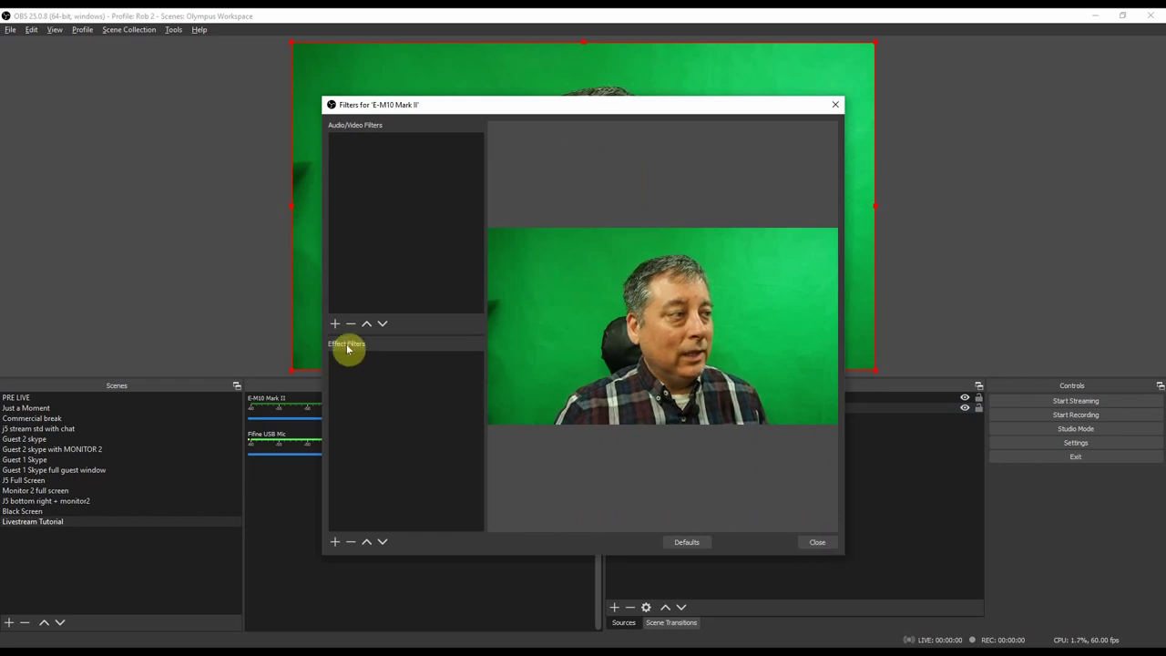
left_click(335, 543)
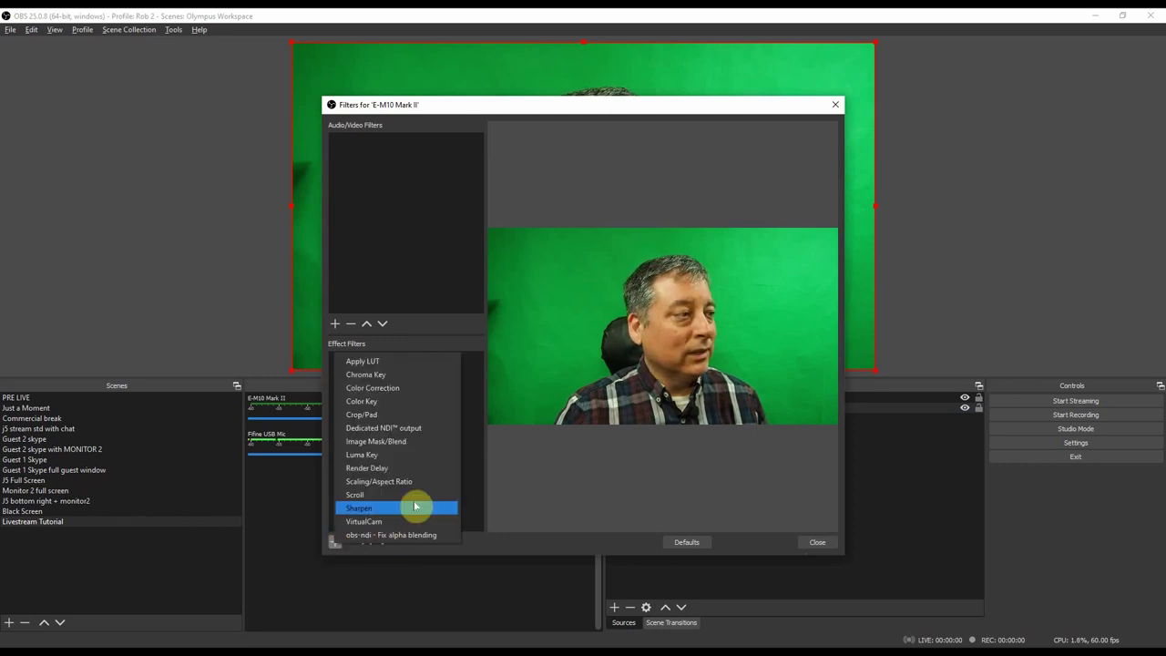
left_click(401, 374)
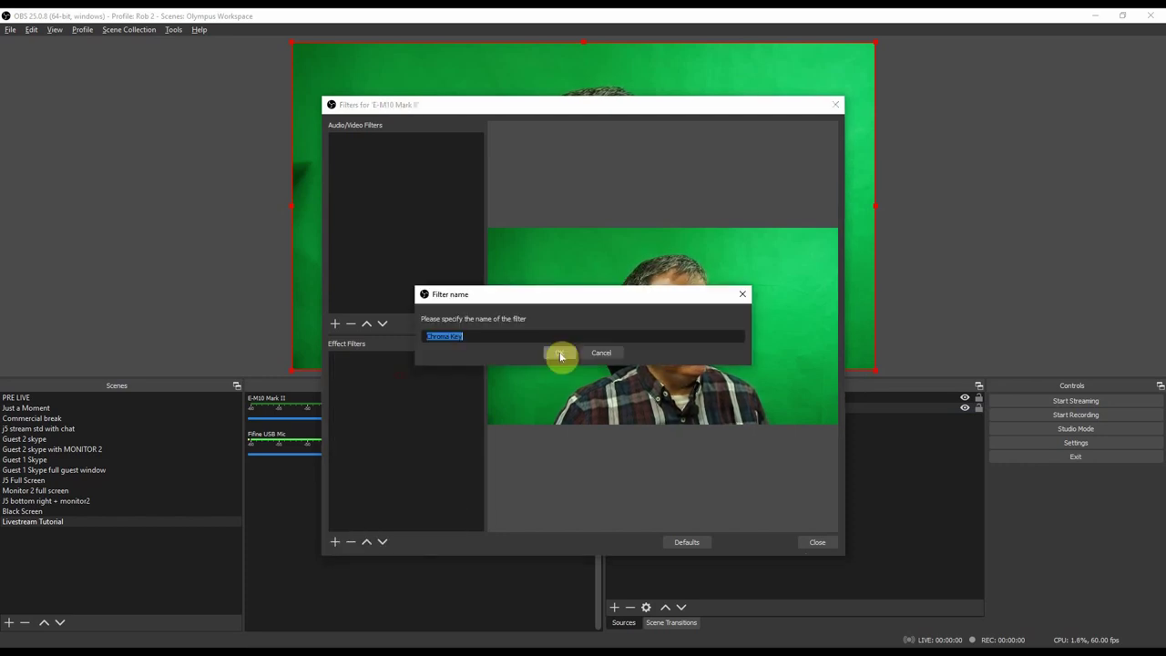
left_click(560, 353)
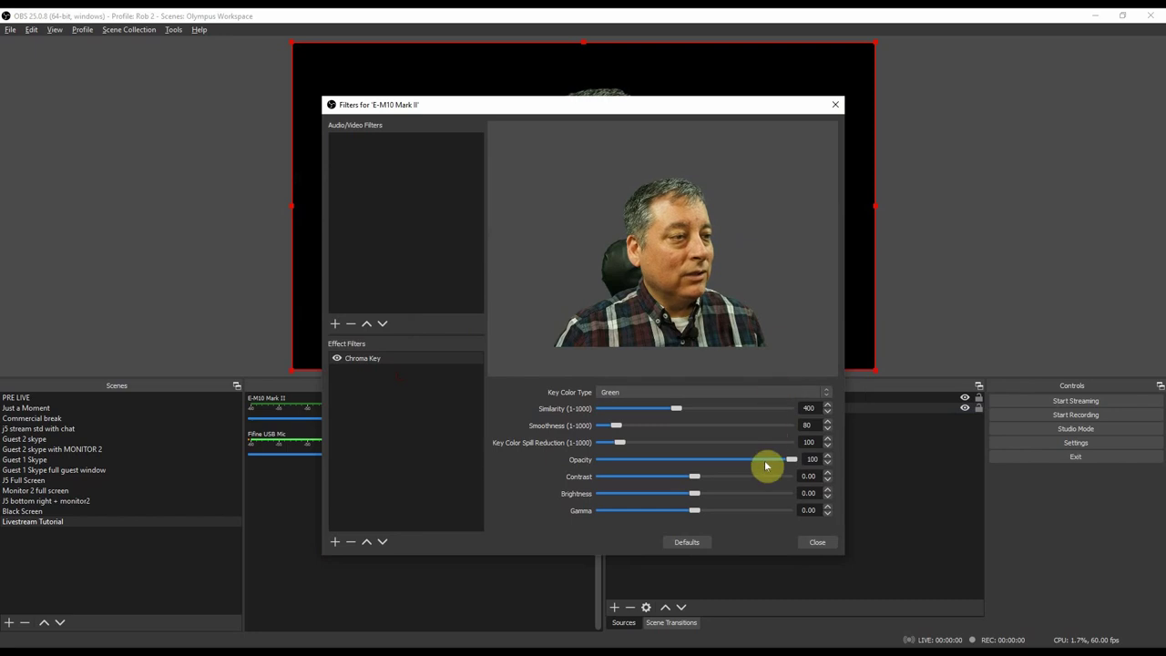
left_click(818, 544)
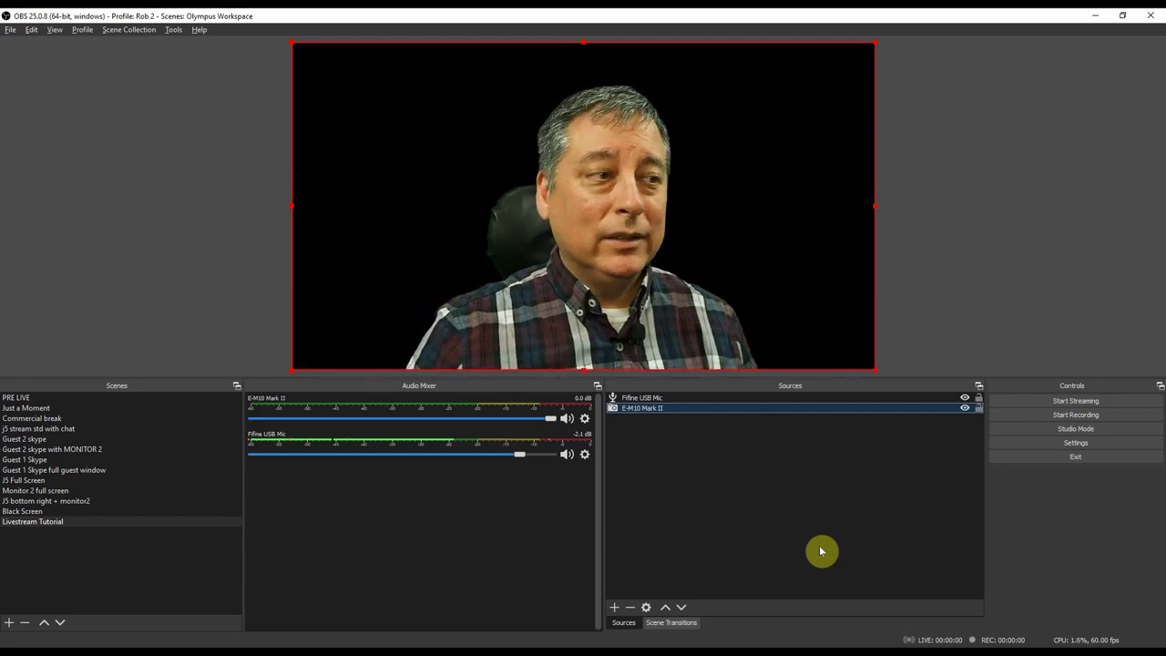
Create a new image source named Instagram Picture in the Livestream Tutorial scene
left_click(616, 608)
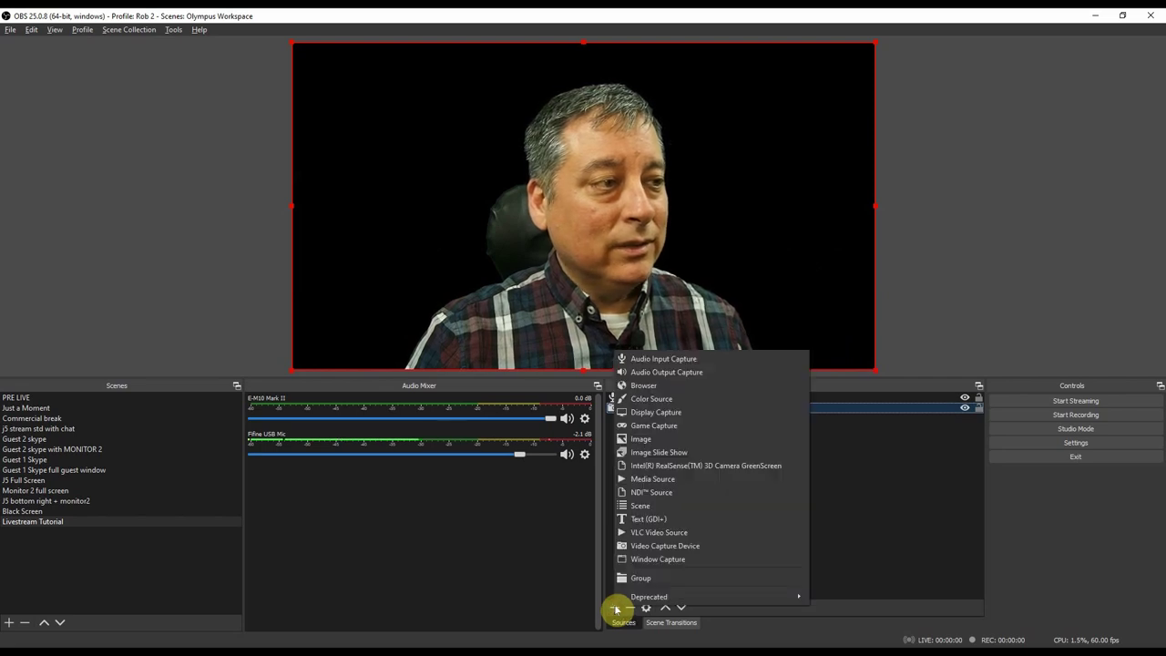
left_click(669, 442)
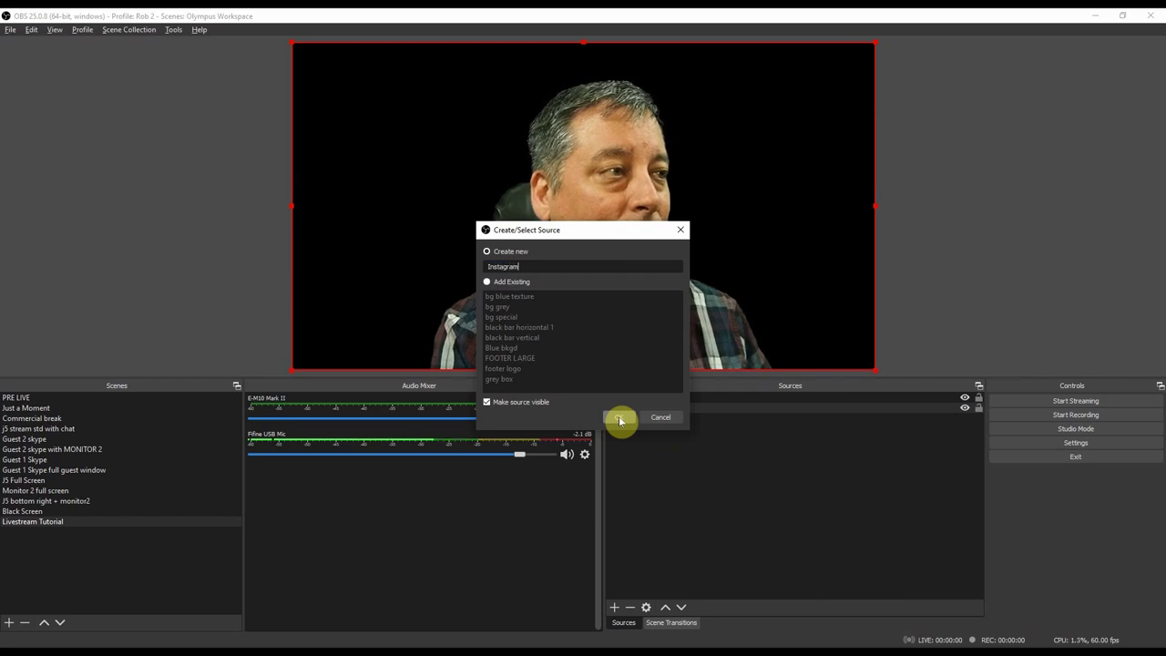
type("Instagram Picture")
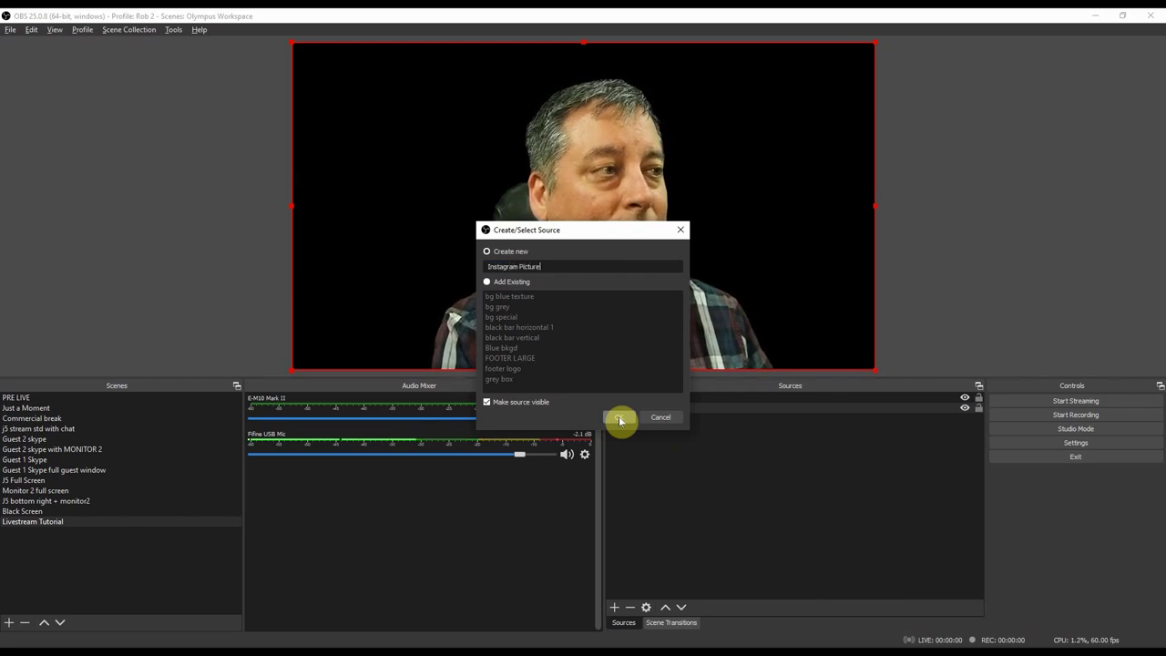
left_click(618, 418)
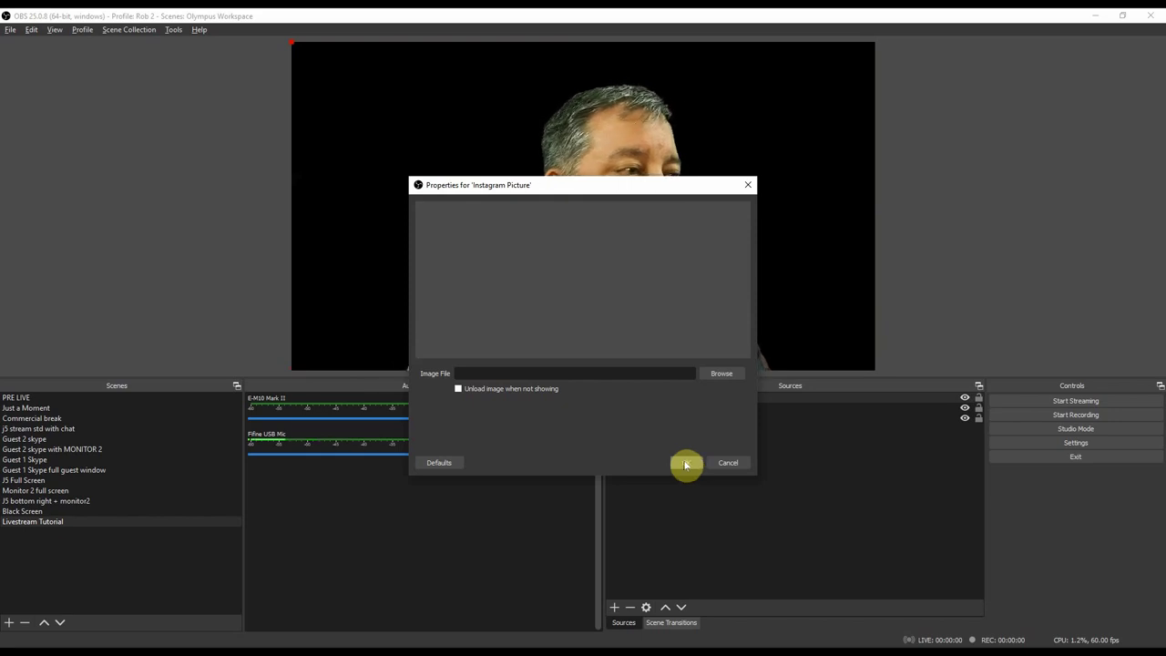
Load 20190816-1121153.jpg from the desktop's 4 instagram folder as the Instagram Picture's image file and accept the properties
left_click(722, 374)
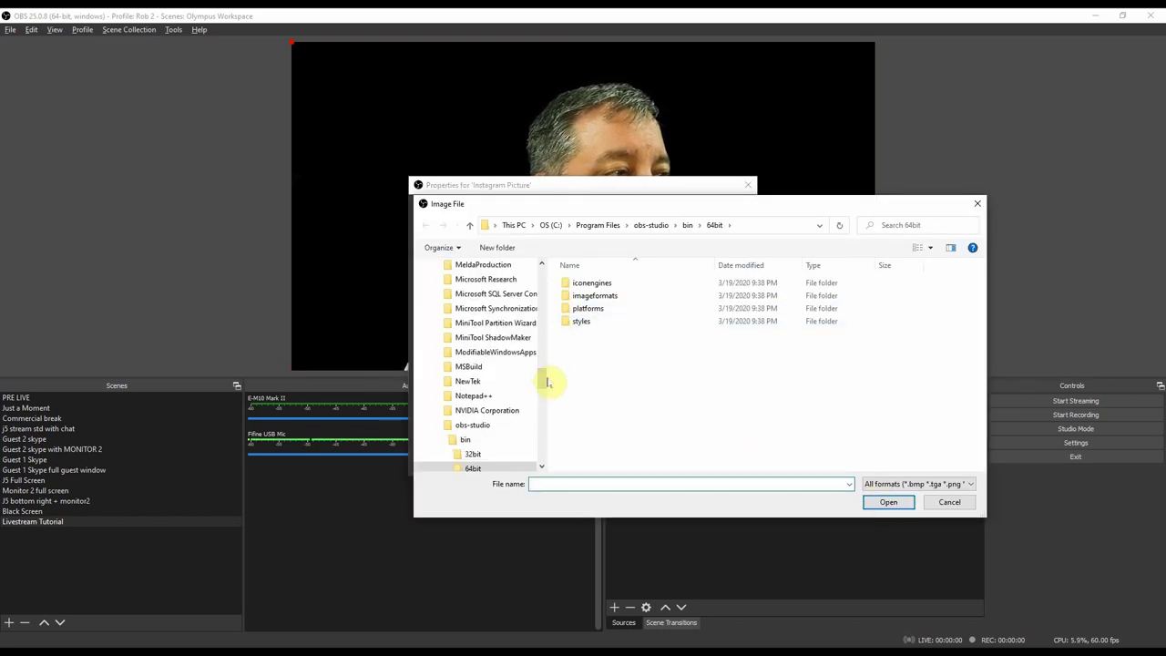
left_click_drag(543, 378, 541, 266)
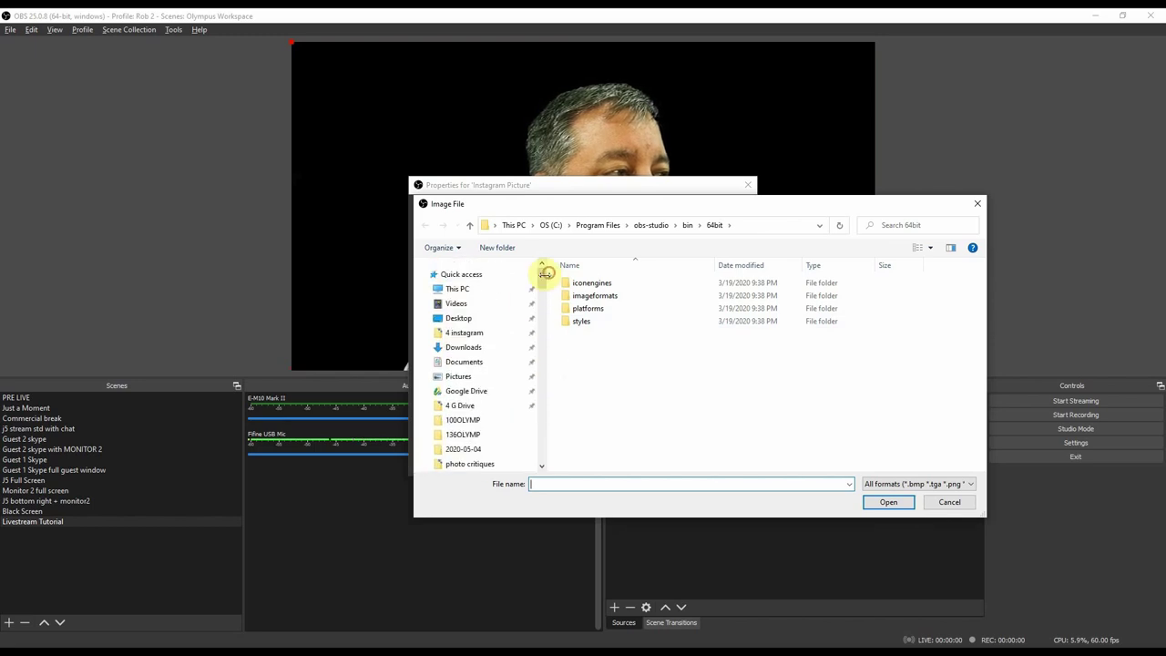
left_click(504, 333)
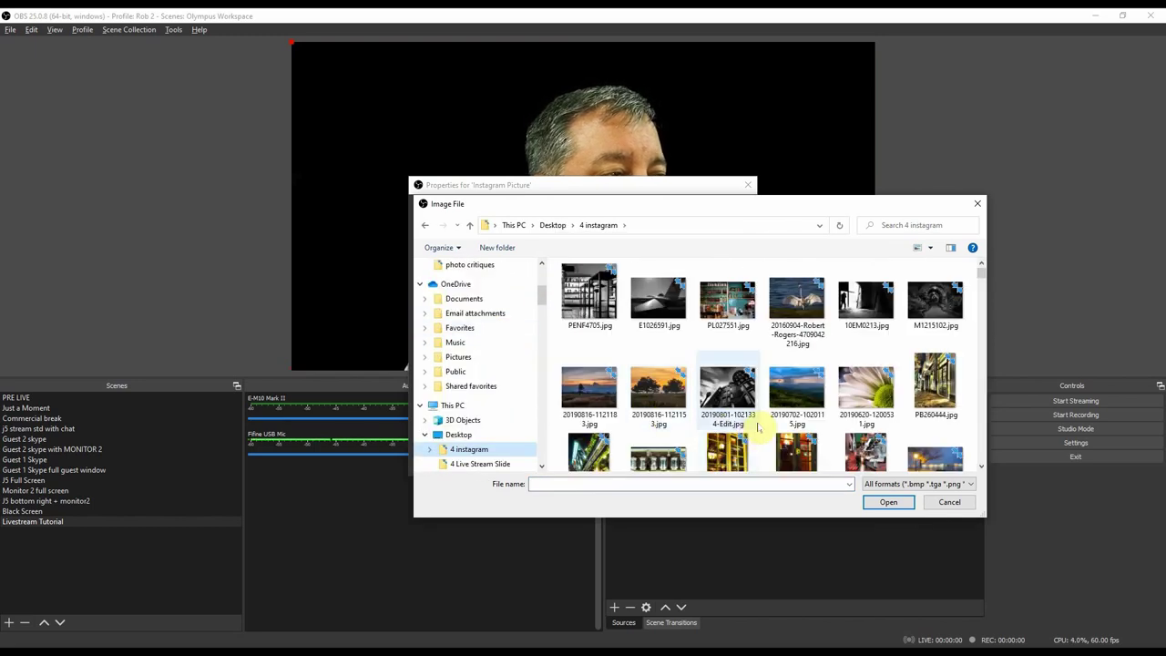
double_click(659, 393)
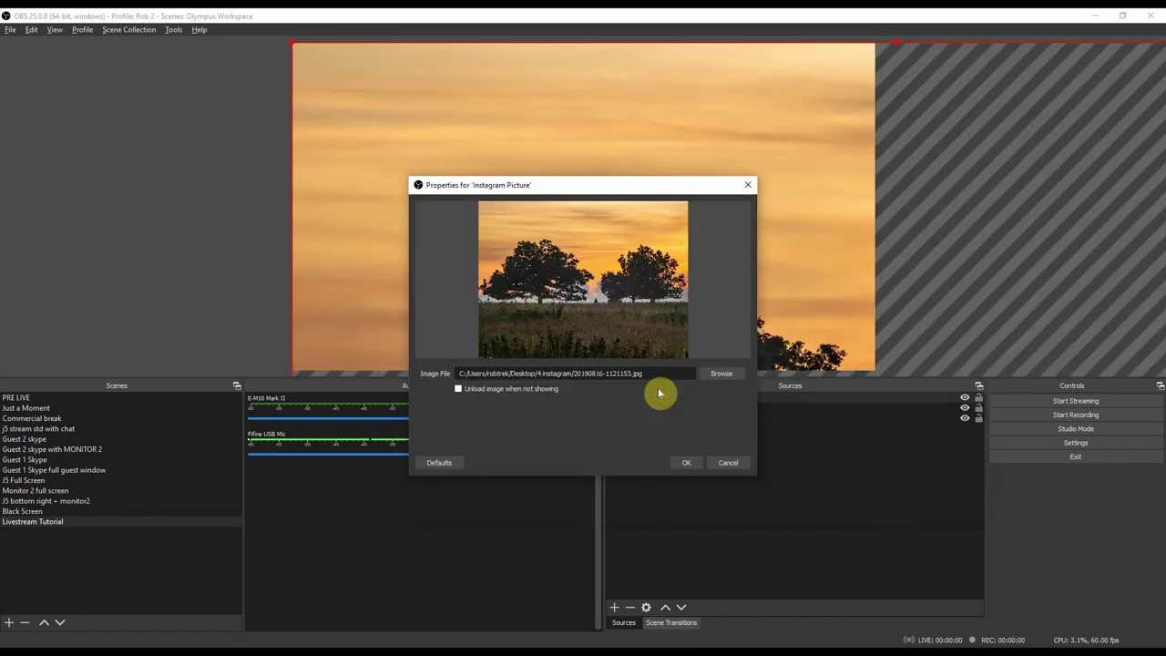
left_click(687, 463)
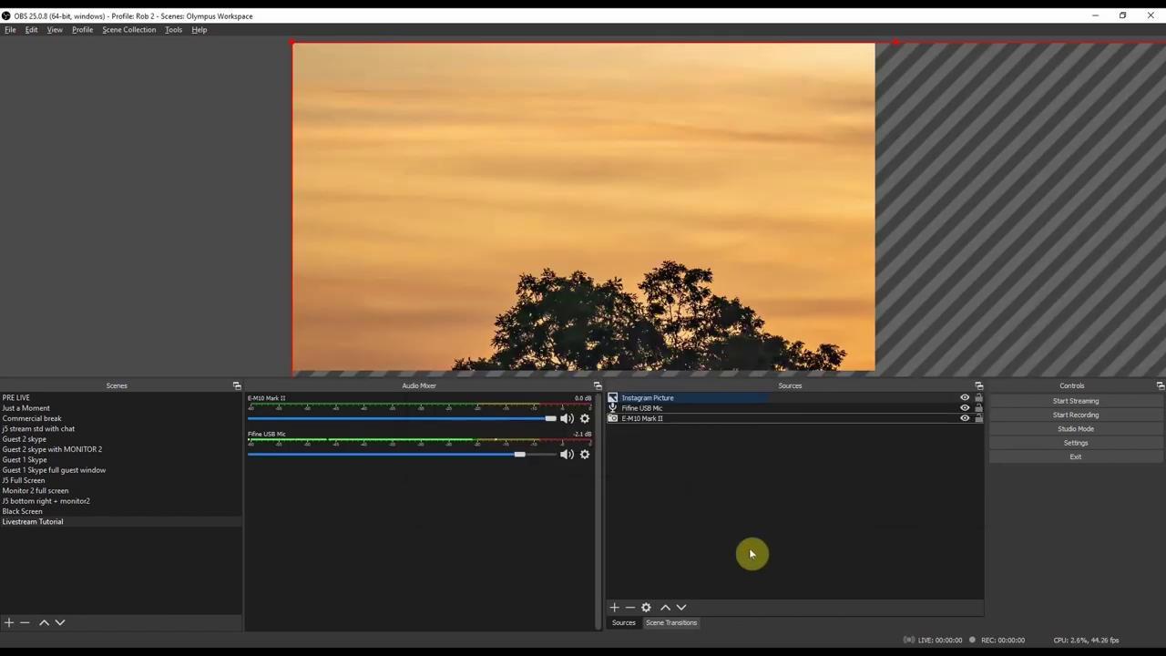
Move the Instagram Picture source below the E-M10 Mark II camera in the source order
left_click(744, 401)
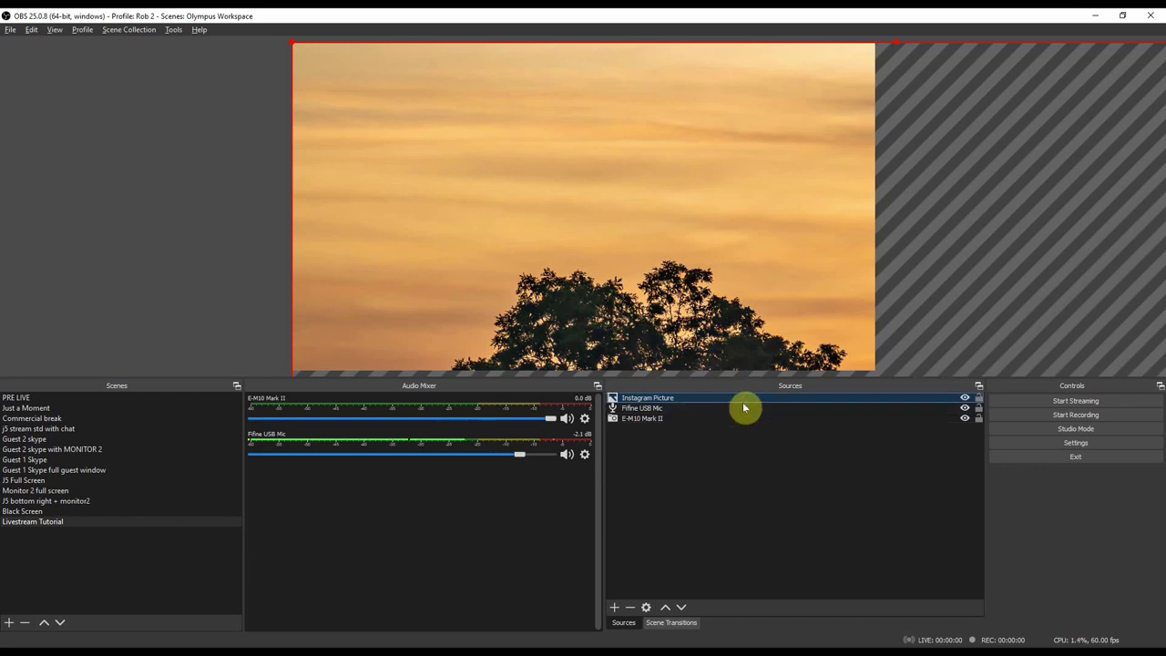
left_click(742, 418, "ctrl")
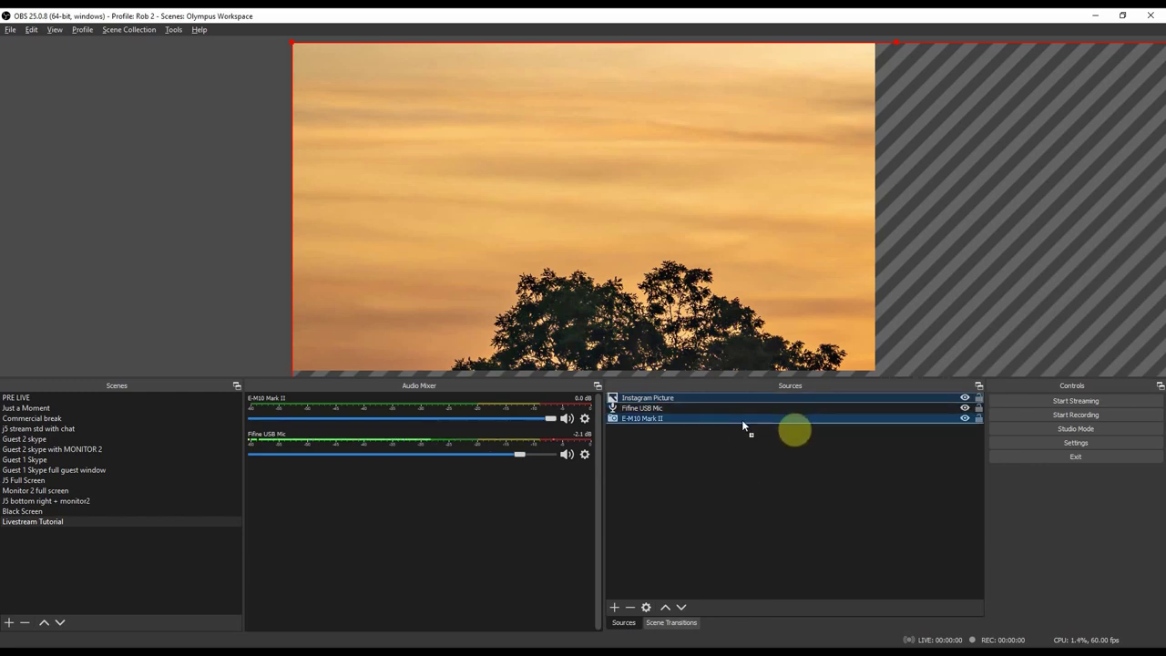
left_click_drag(743, 421, 741, 425)
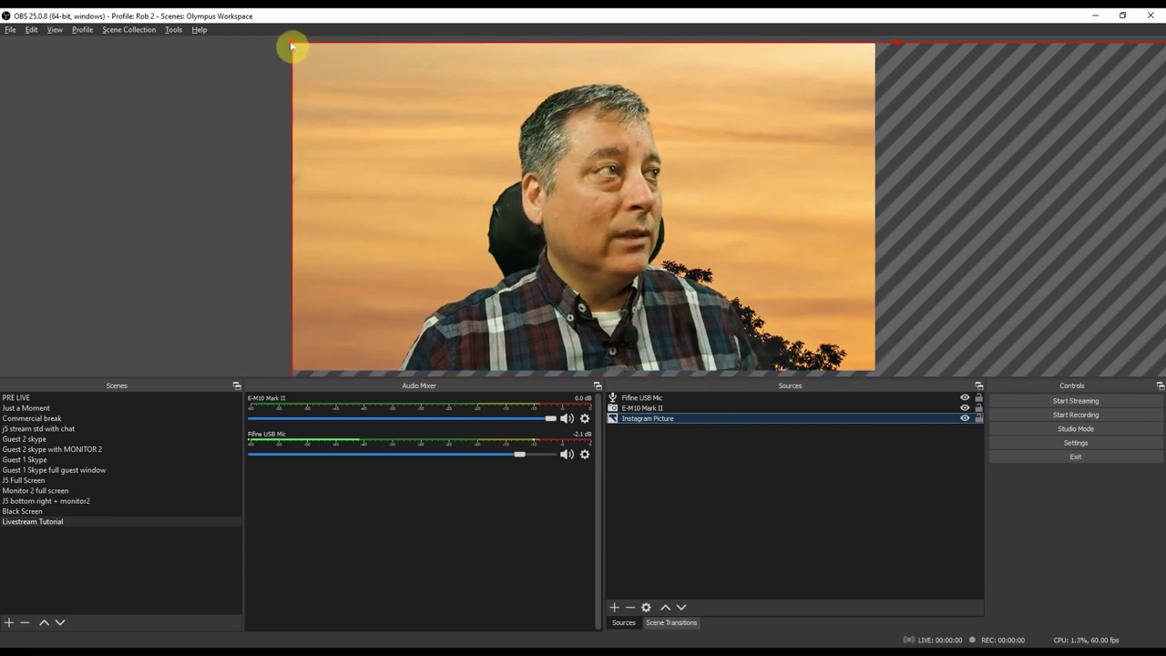
Transform the Instagram Picture background with Fit to screen
right_click(889, 119)
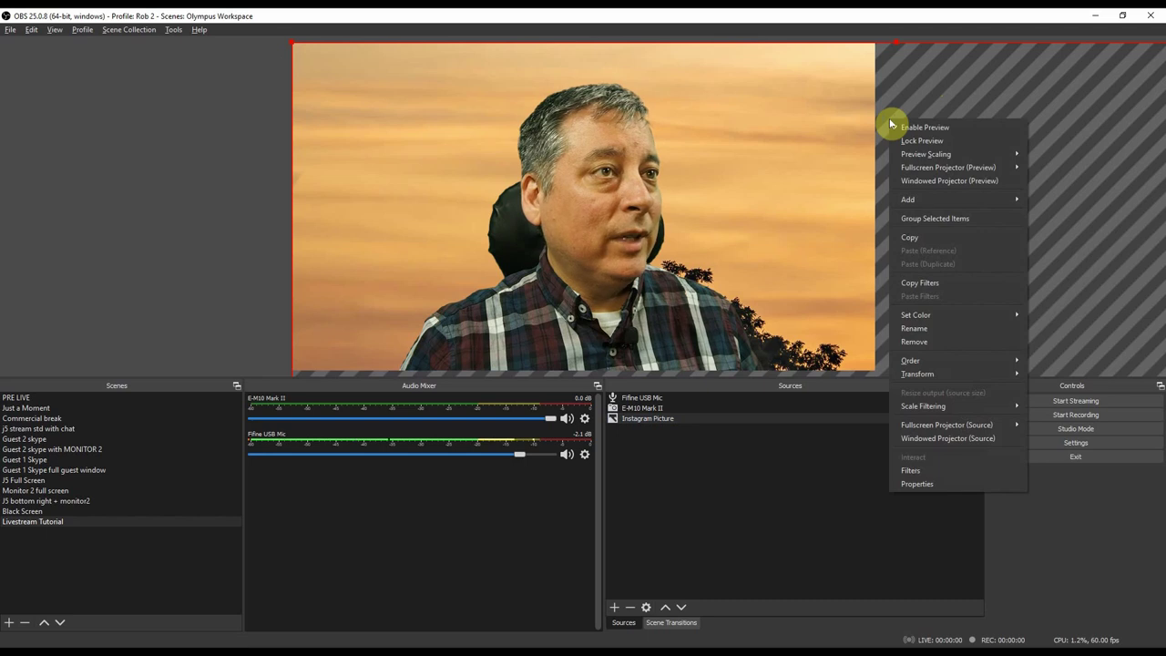
mouse_move(904, 172)
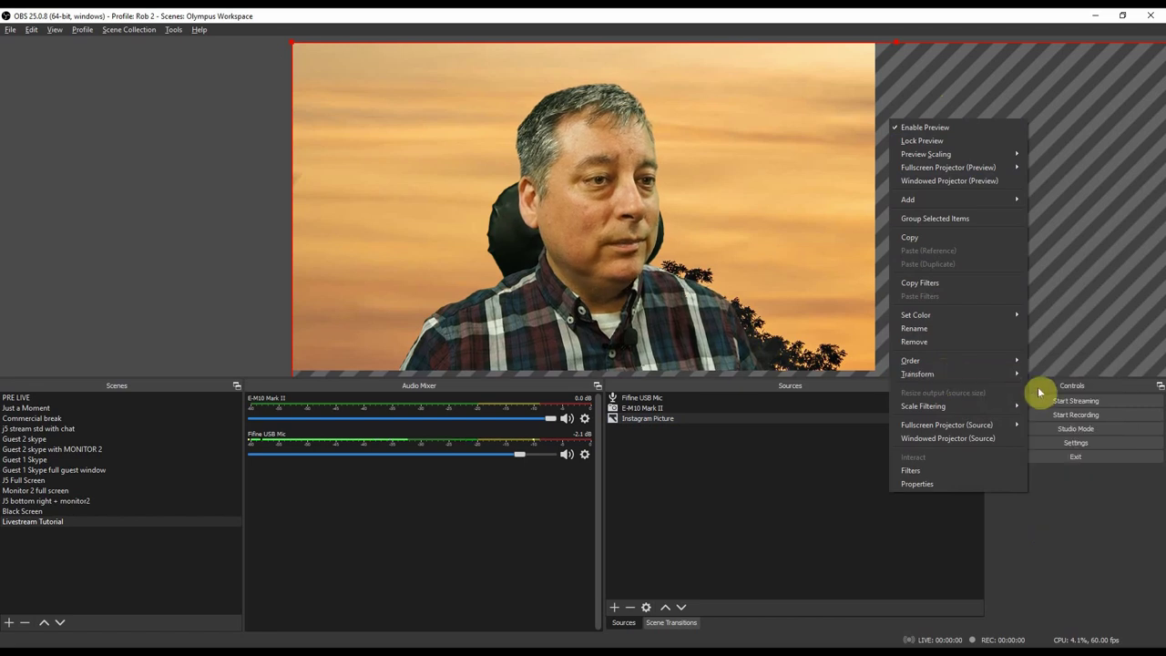
mouse_move(1013, 374)
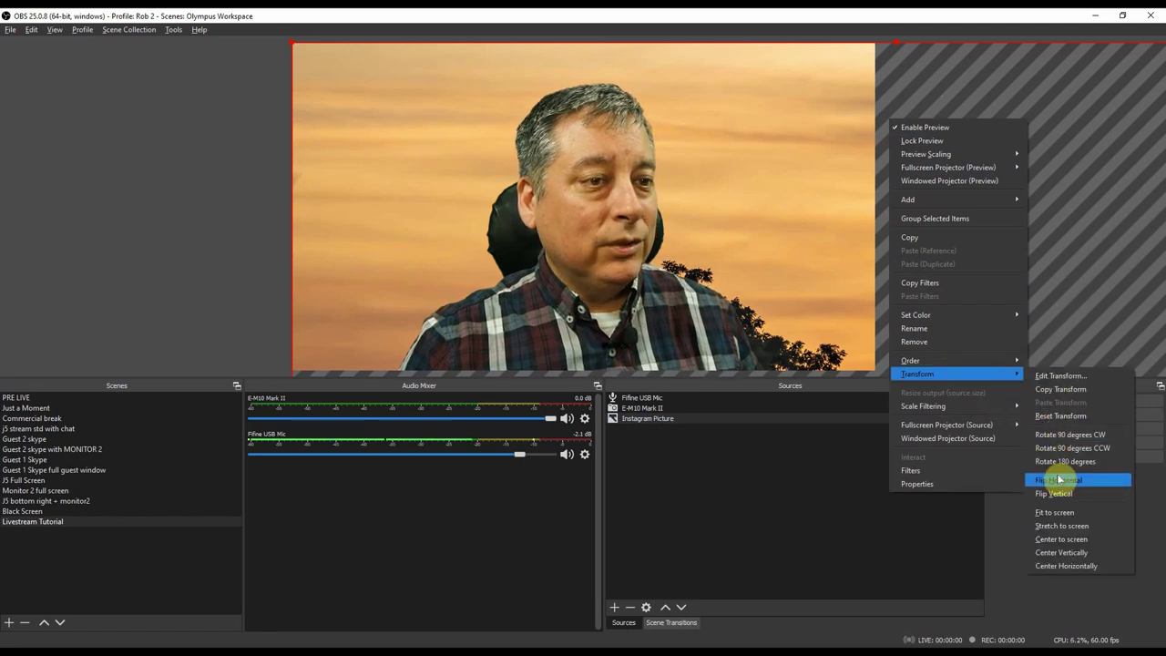
left_click(1064, 513)
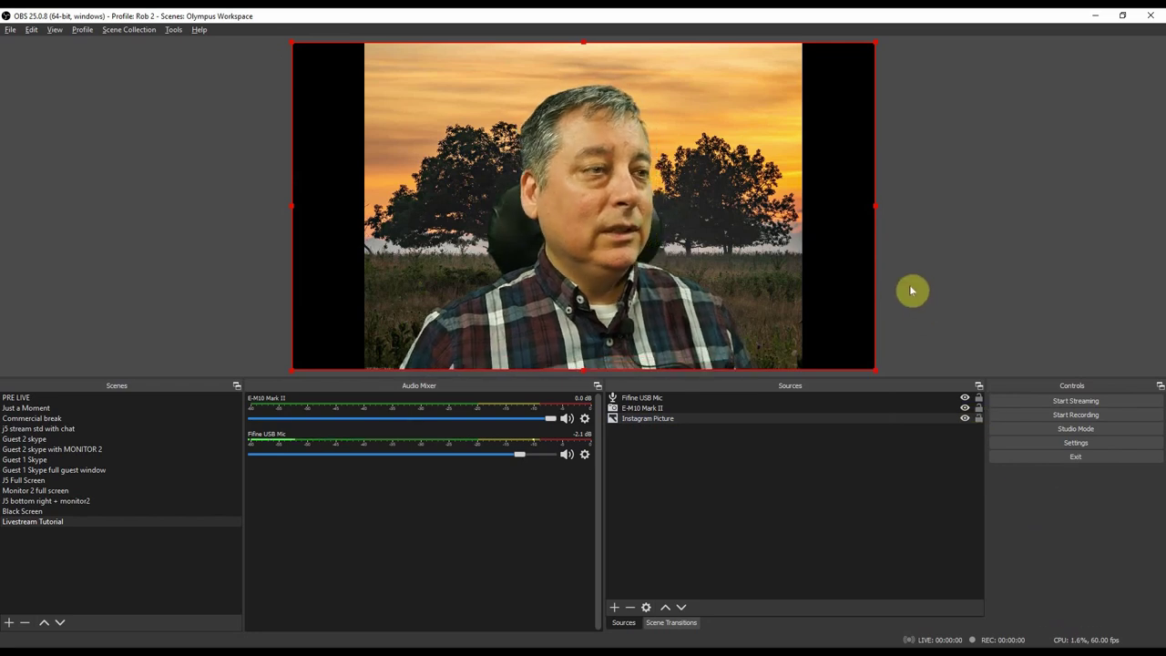
Enlarge the Instagram Picture beyond the canvas edges on both sides and downward, and shift it sideways to cover the black bars
left_click_drag(877, 208, 999, 216)
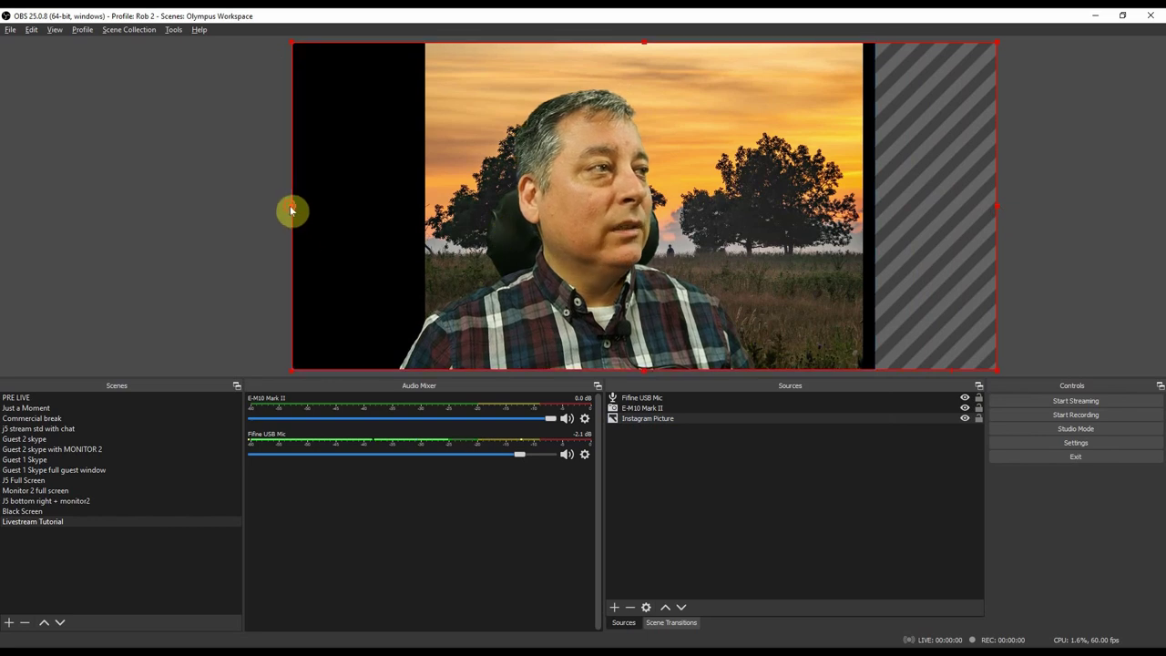
left_click_drag(294, 213, 113, 202)
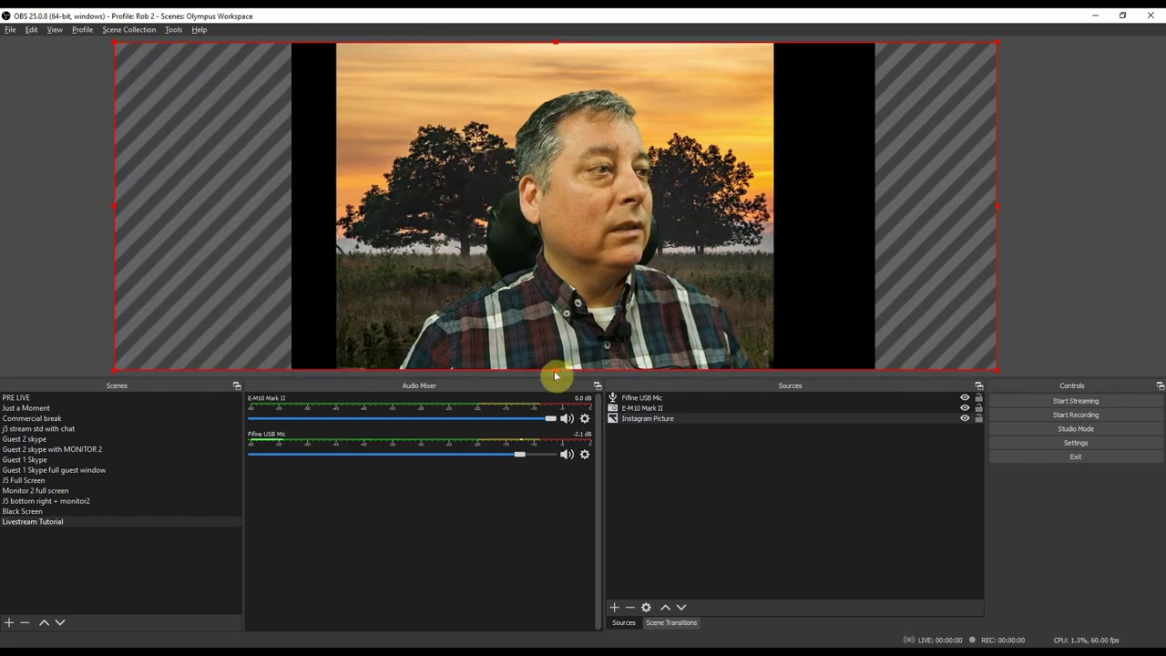
left_click(560, 498)
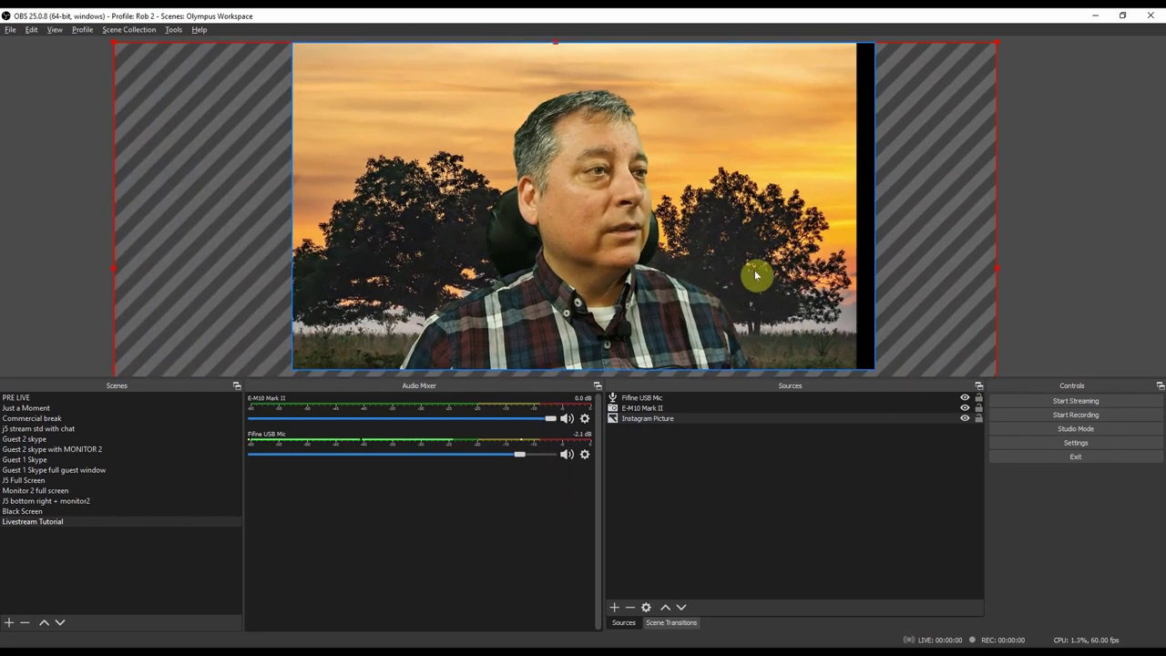
left_click_drag(919, 260, 947, 264)
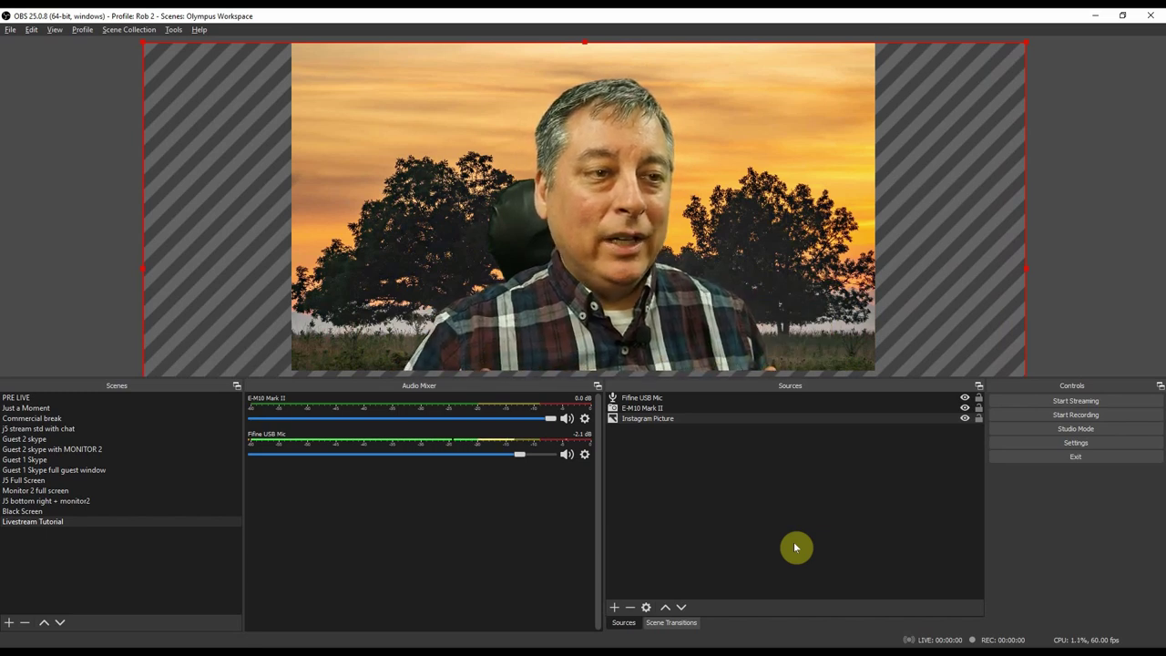
Start the live stream and confirm the start
left_click(1041, 401)
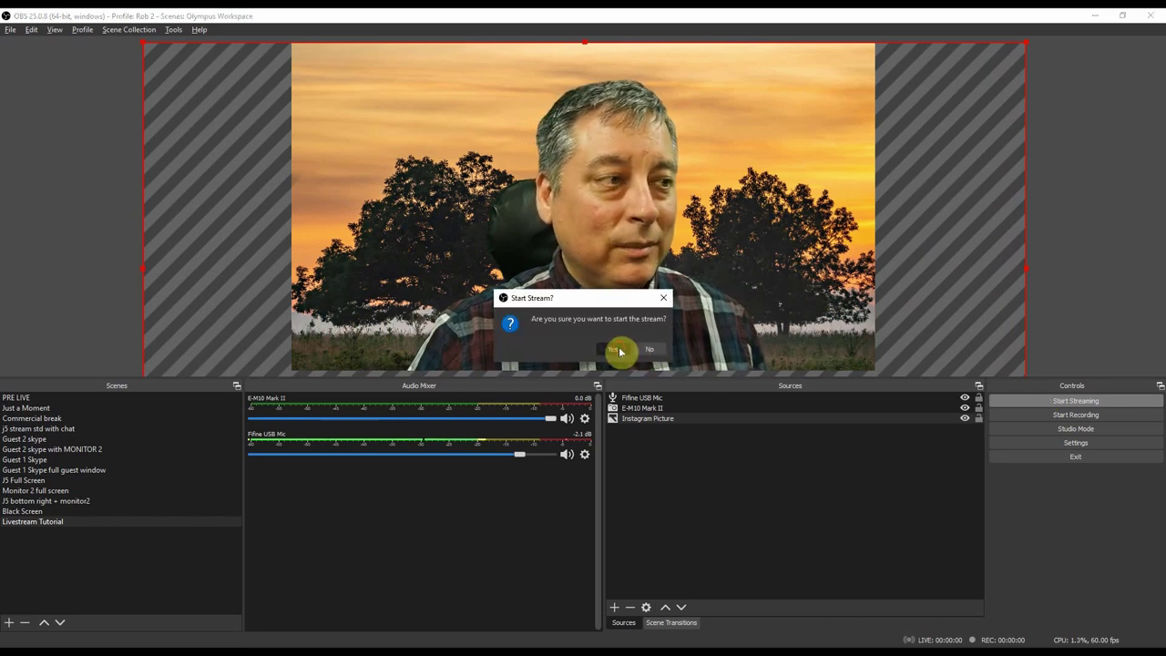
left_click(618, 349)
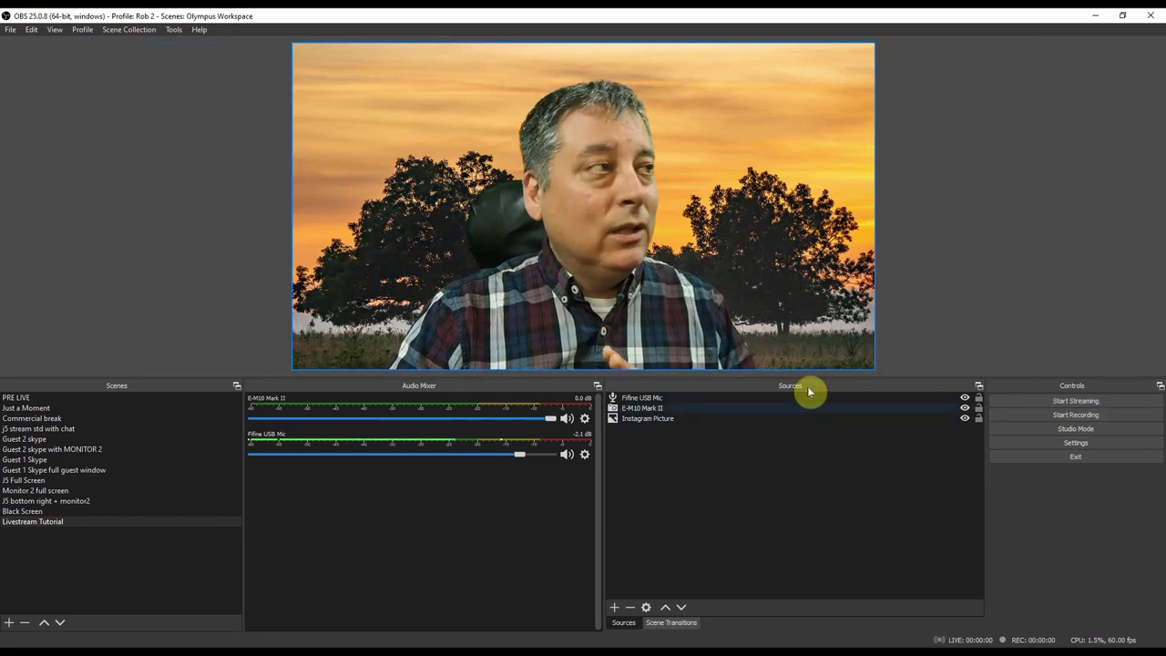
Open the VirtualCam settings and stop the running virtual camera output so its target camera can be chosen
left_click(179, 30)
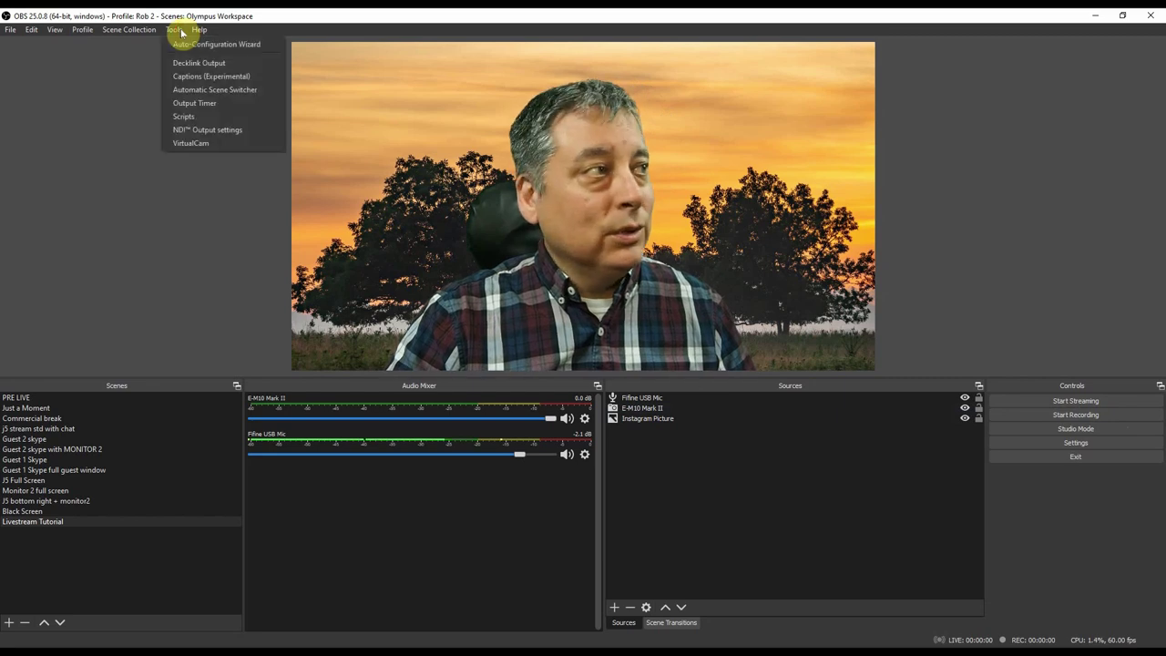
left_click(200, 143)
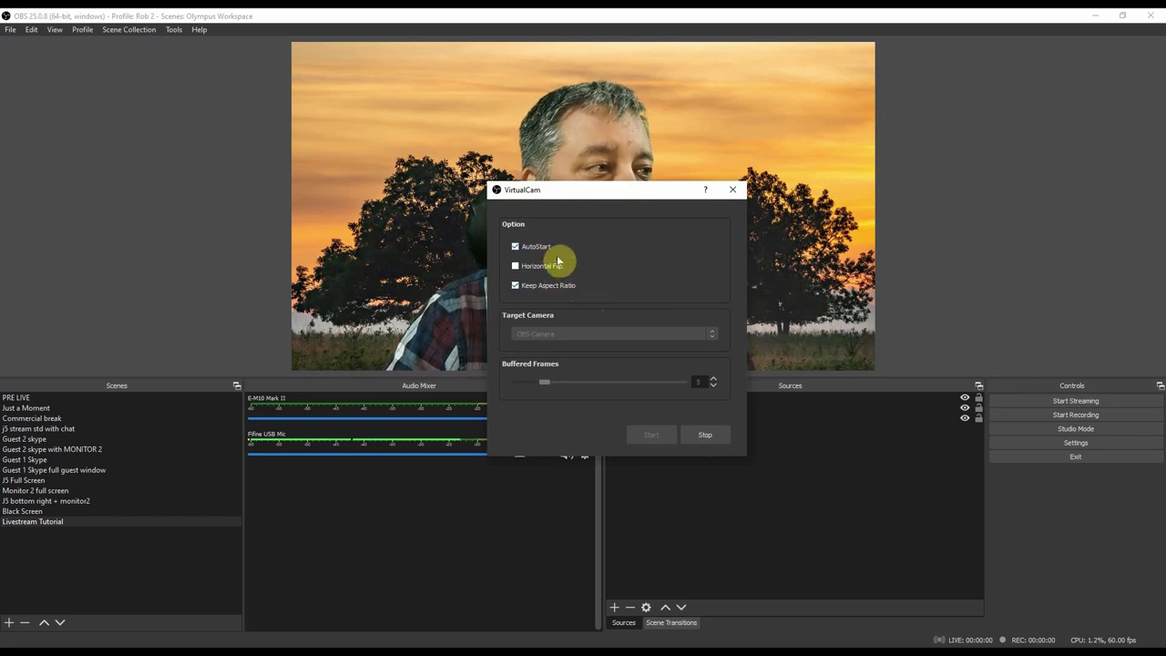
left_click(711, 435)
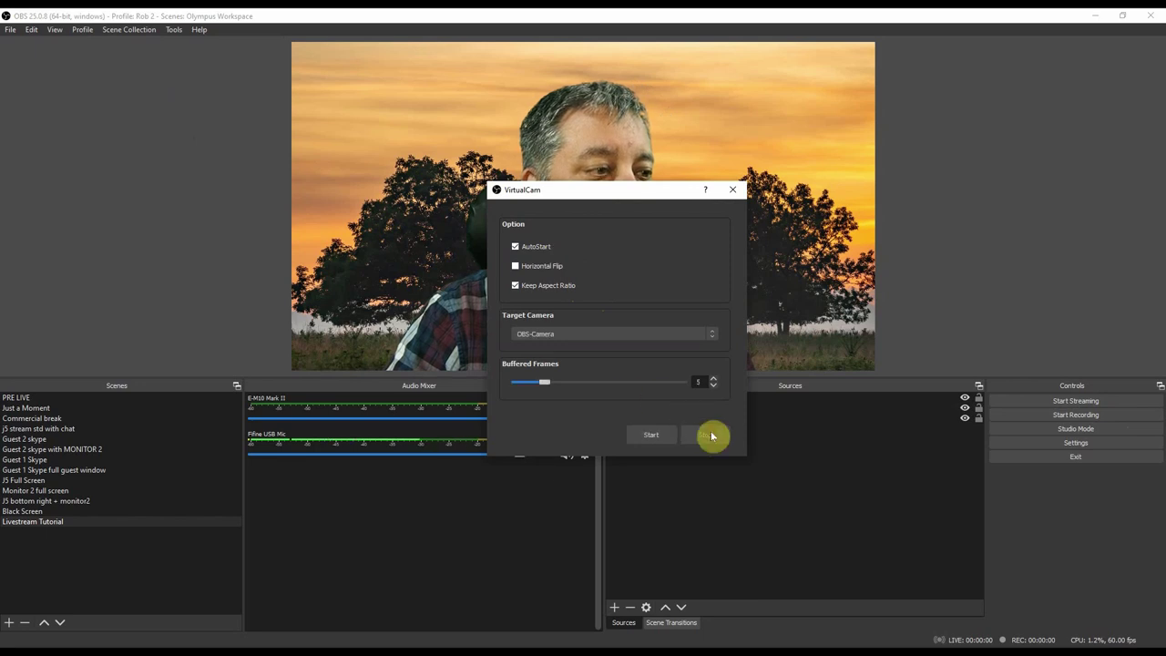
left_click(643, 431)
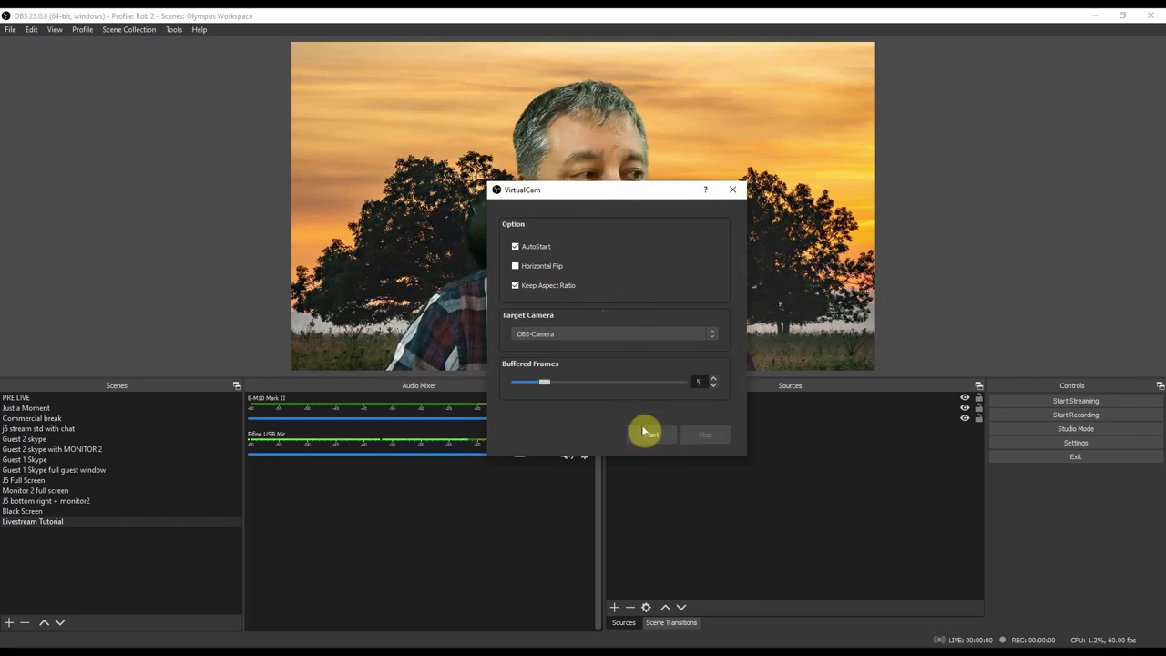
Select OBS-Camera as the VirtualCam target camera and start the virtual camera output
left_click(649, 338)
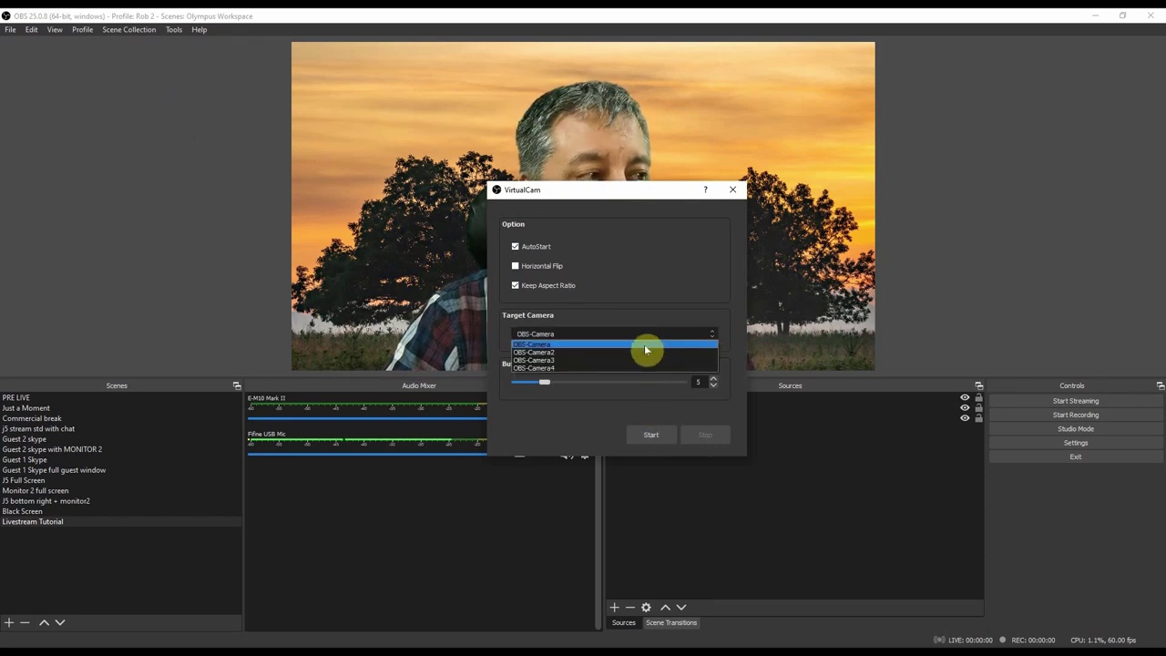
left_click(645, 344)
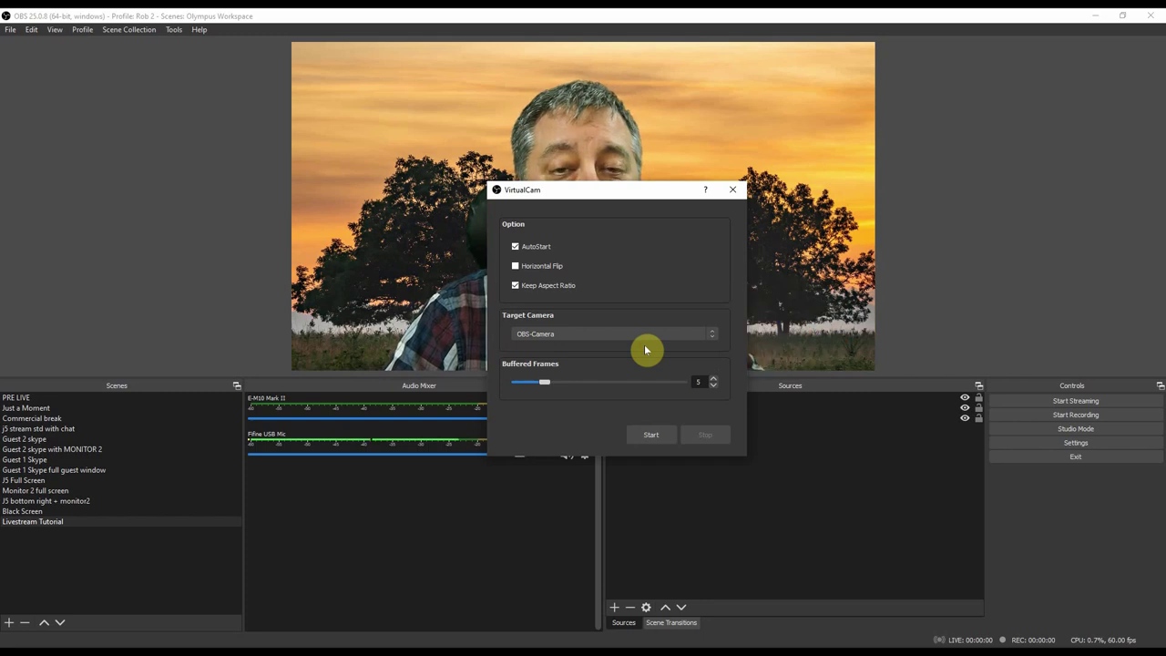
left_click(646, 337)
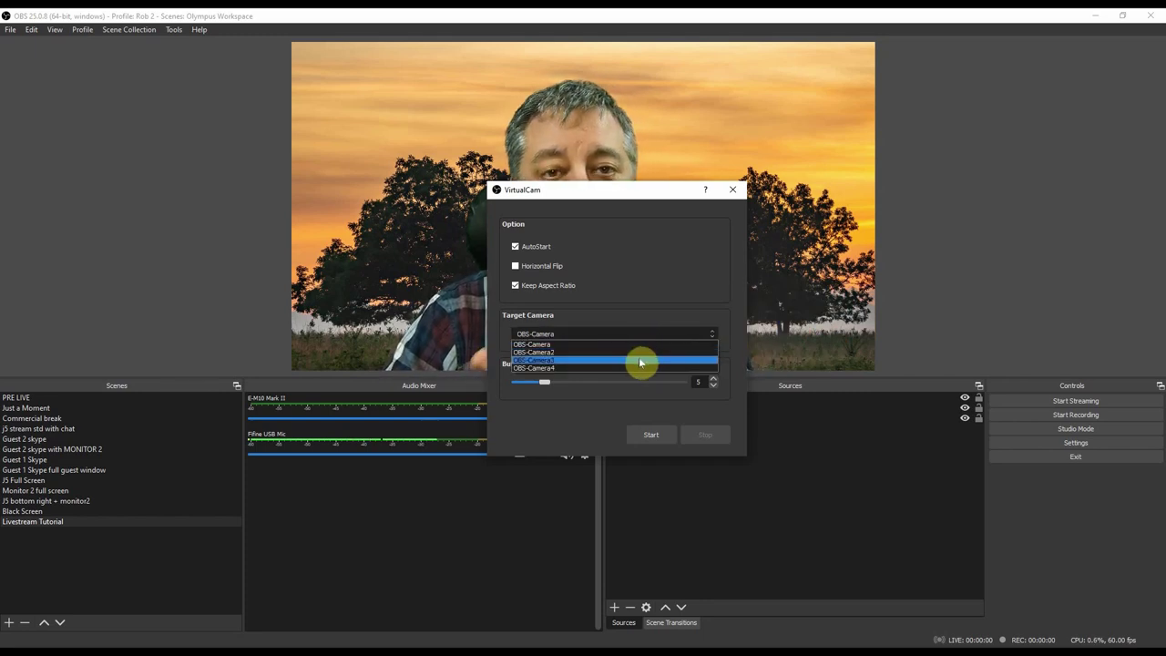
left_click(644, 352)
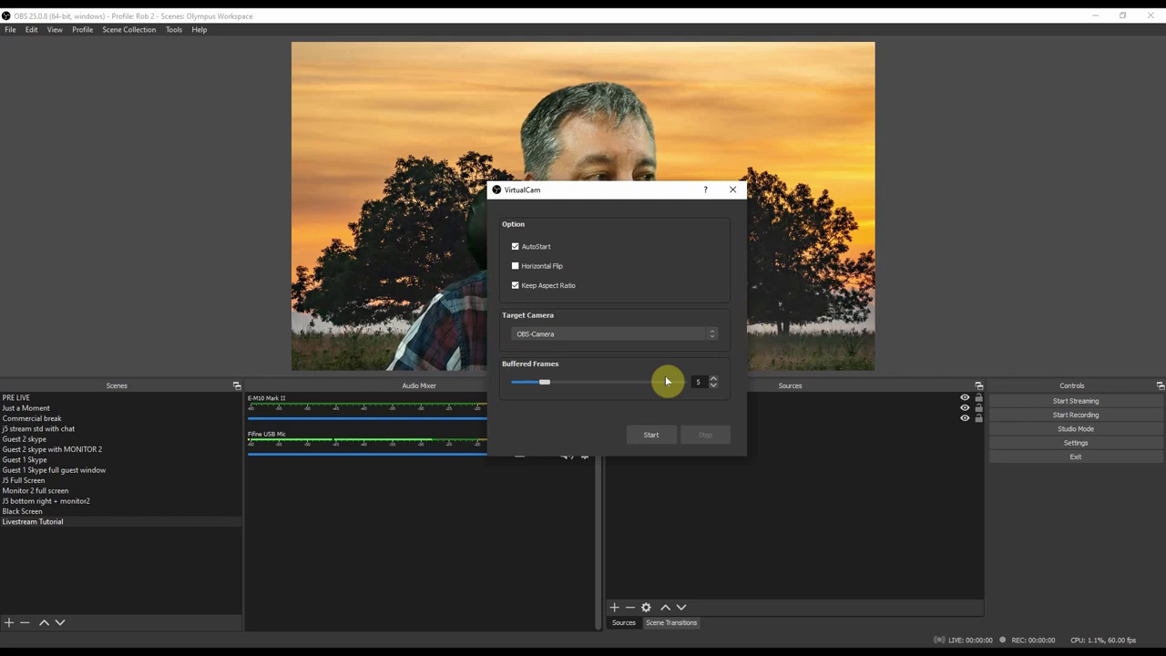
left_click(656, 435)
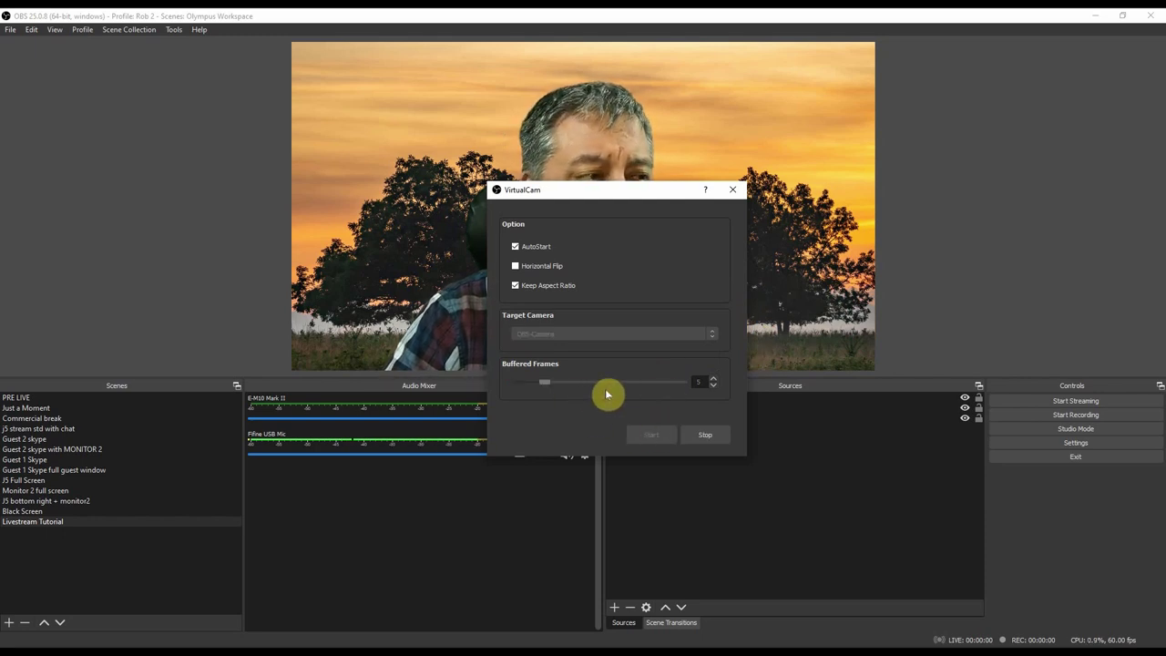
left_click(732, 189)
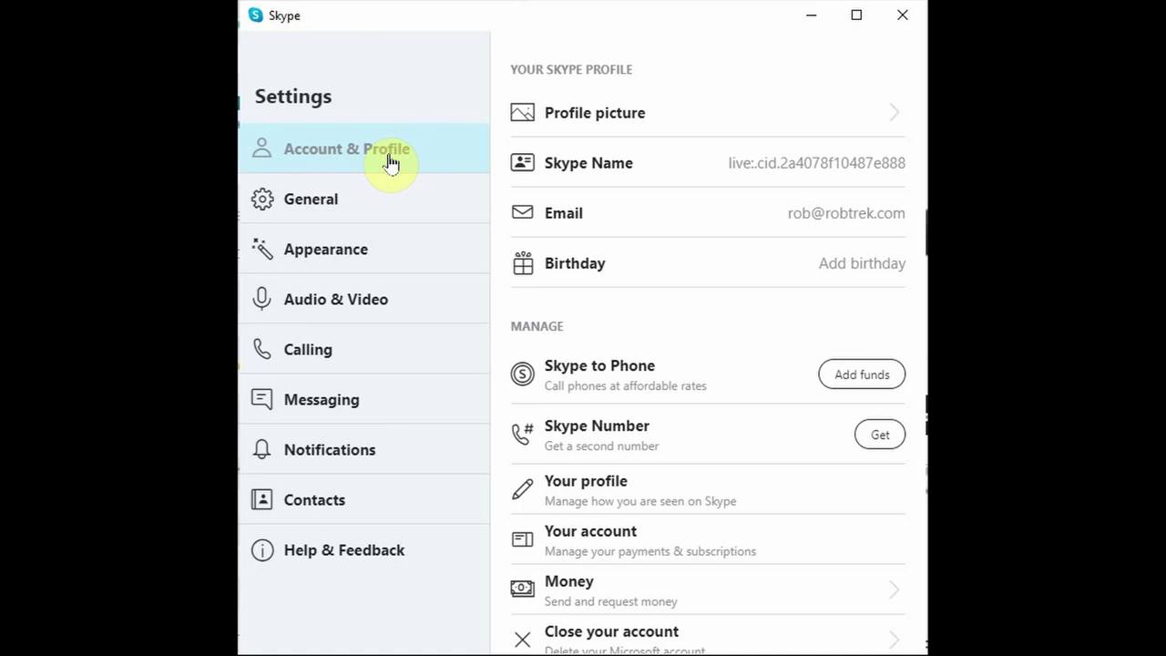
Switch to Skype and set the camera in its Audio & Video settings to OBS-Camera
left_click(378, 298)
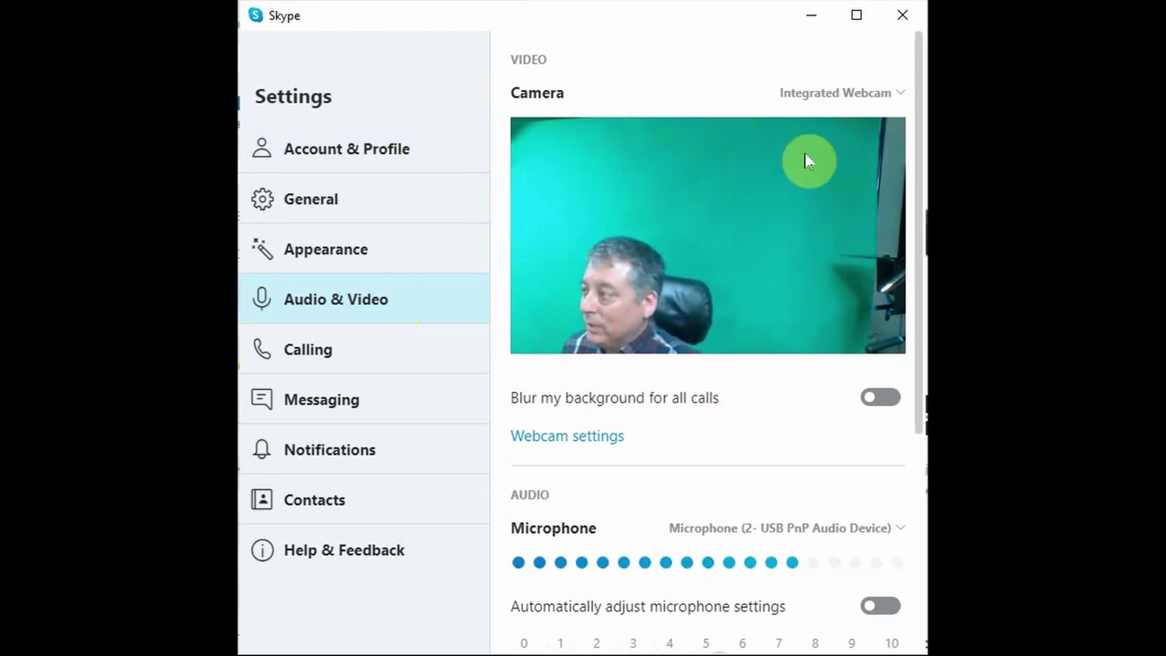
left_click(838, 102)
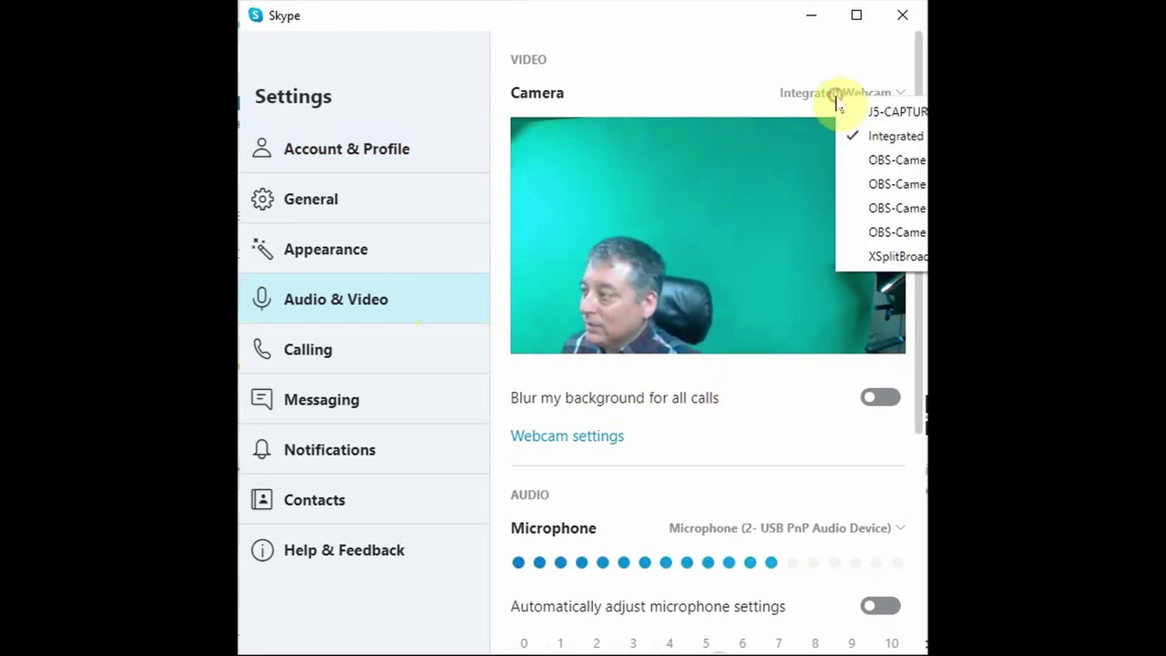
left_click(891, 168)
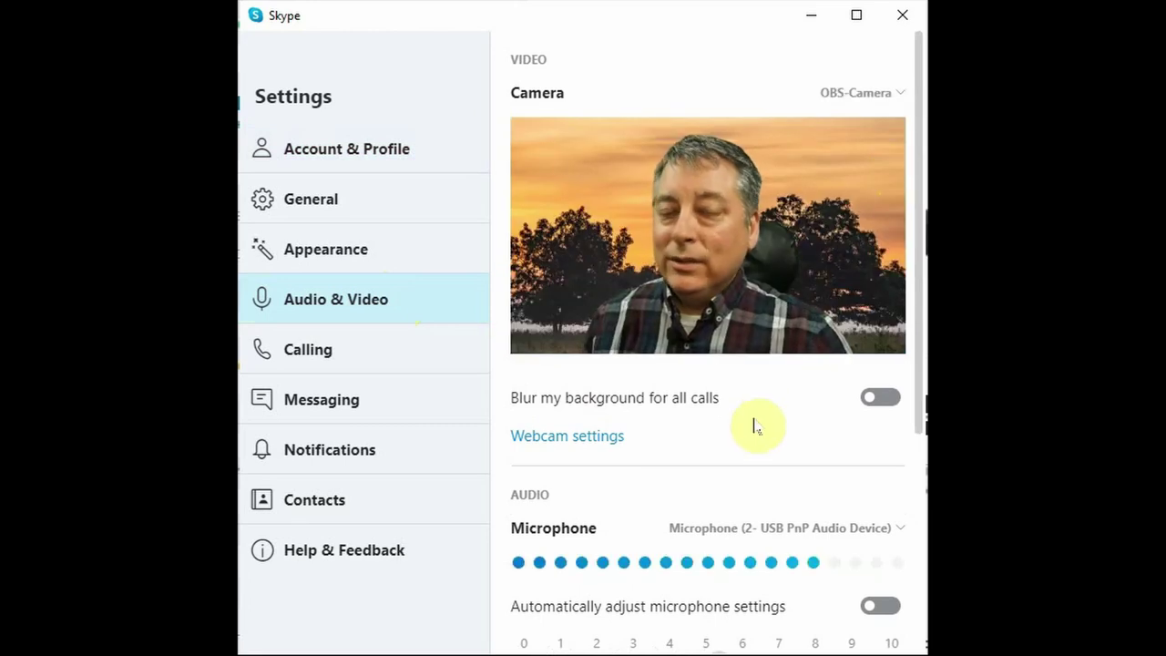